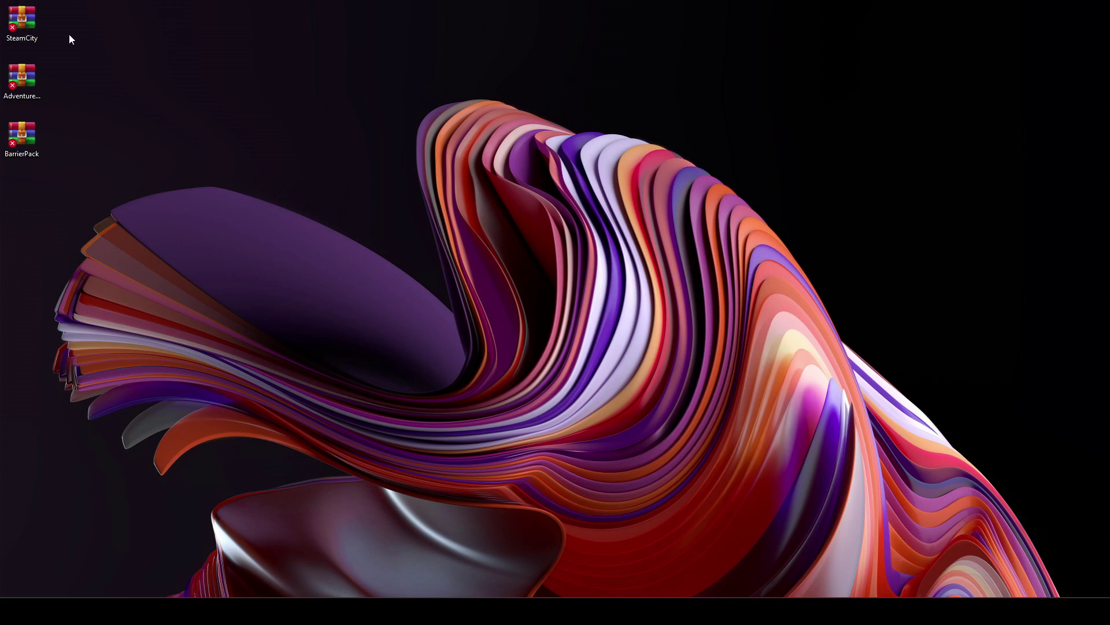
Step: Move the SteamCity archive away from the other desktop icons toward the middle of the desktop
drag(346, 186, 346, 186)
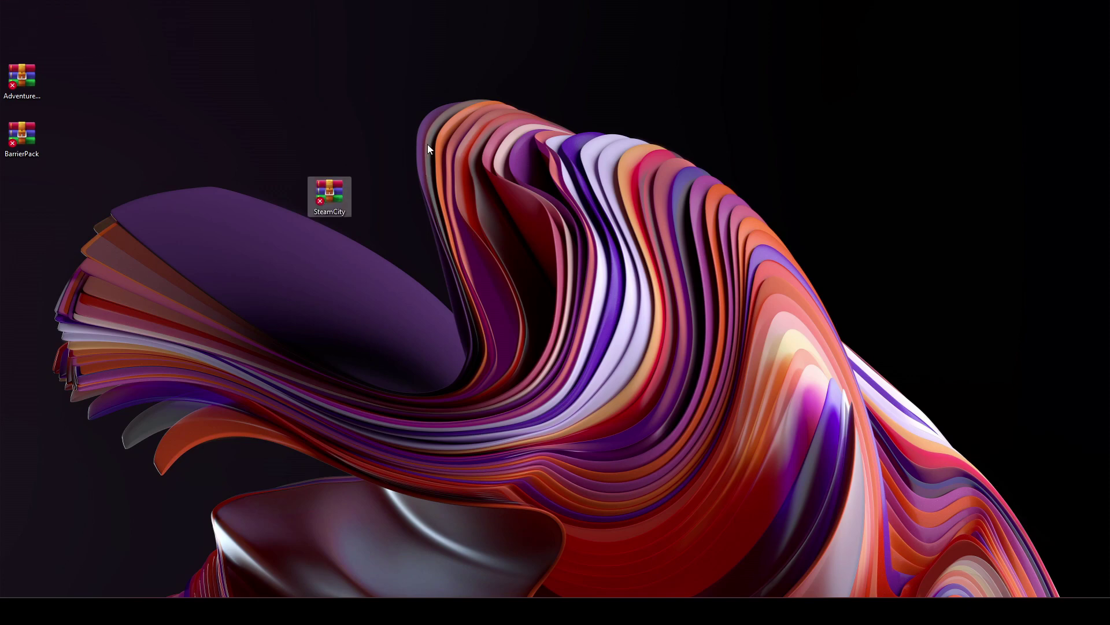
drag(461, 109, 273, 305)
key(F2)
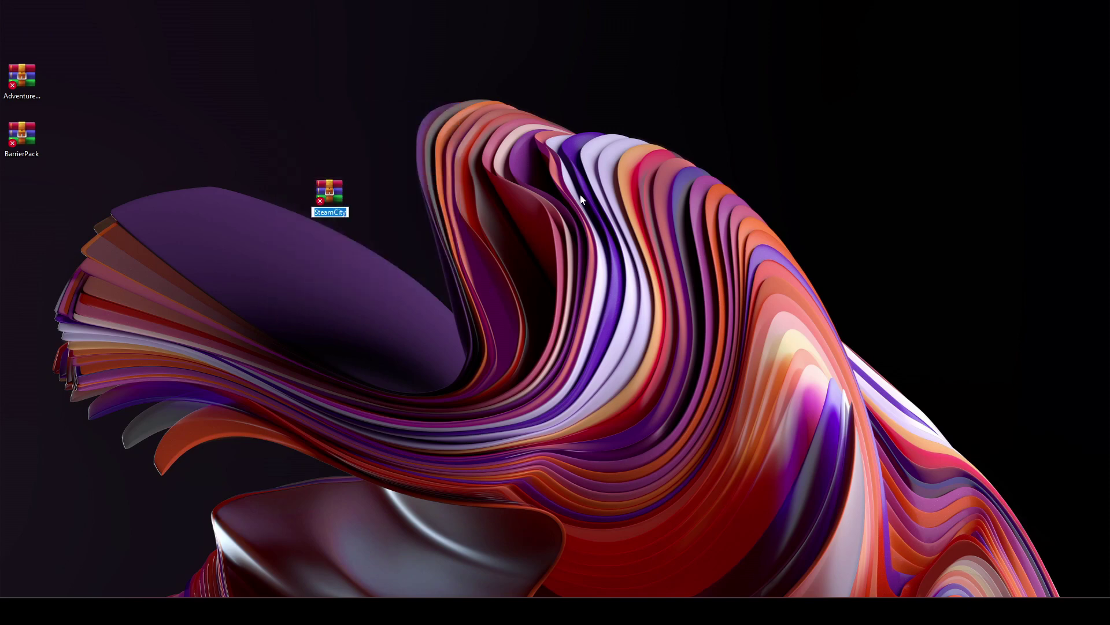
click(490, 232)
drag(501, 120, 267, 387)
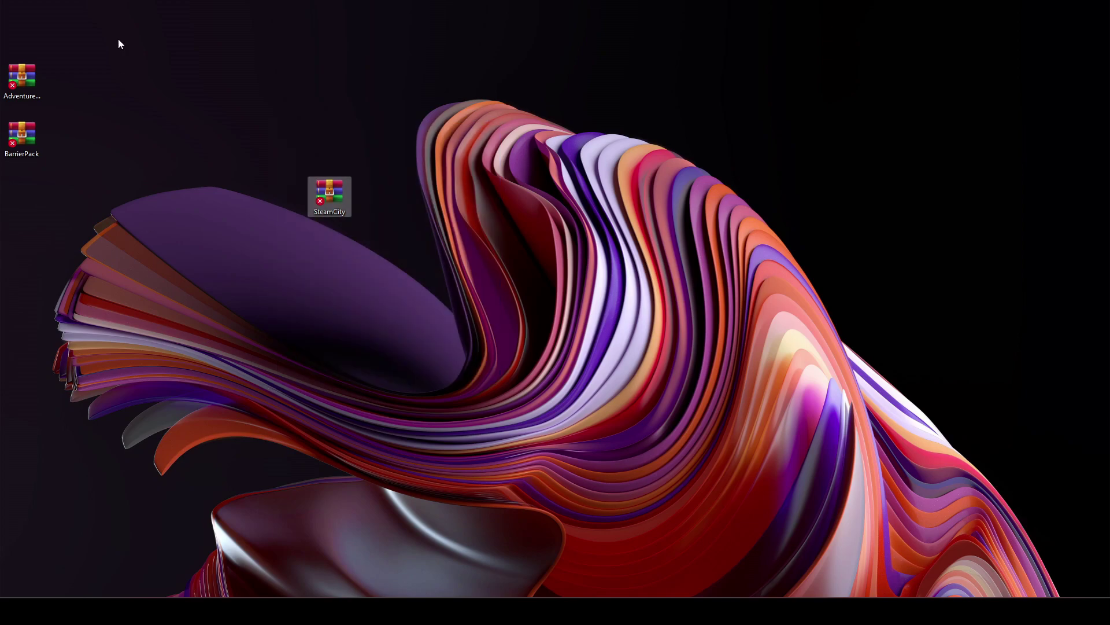
drag(138, 1, 8, 280)
Step: Switch to the browser and review the Steam City - steampunk page in the Unity Asset Store
click(415, 337)
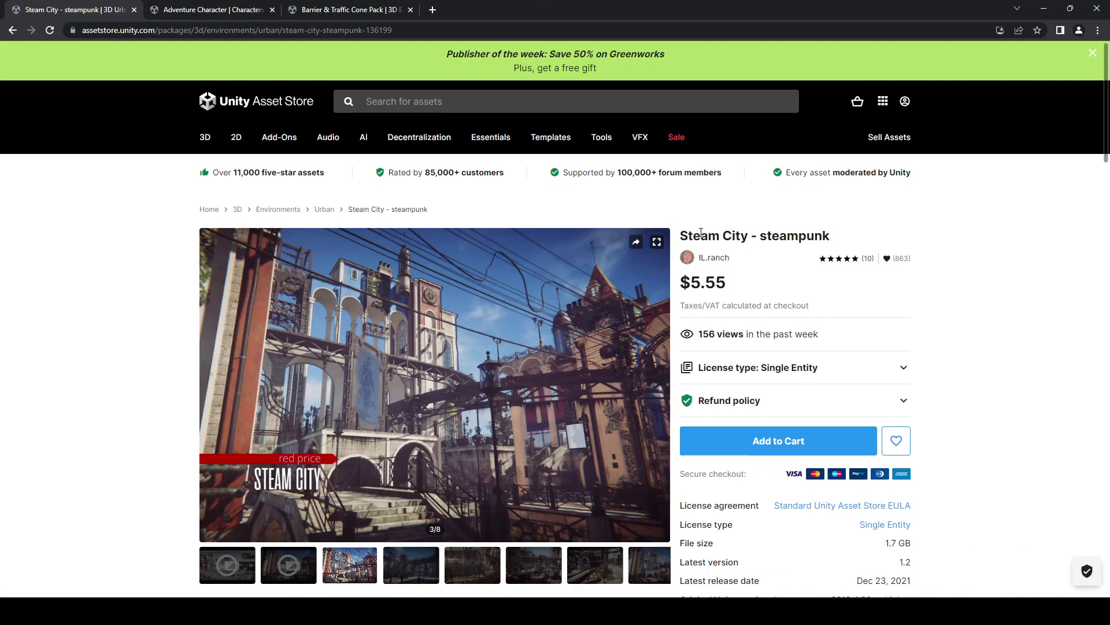
drag(680, 235, 808, 250)
scroll(759, 312, down, 1)
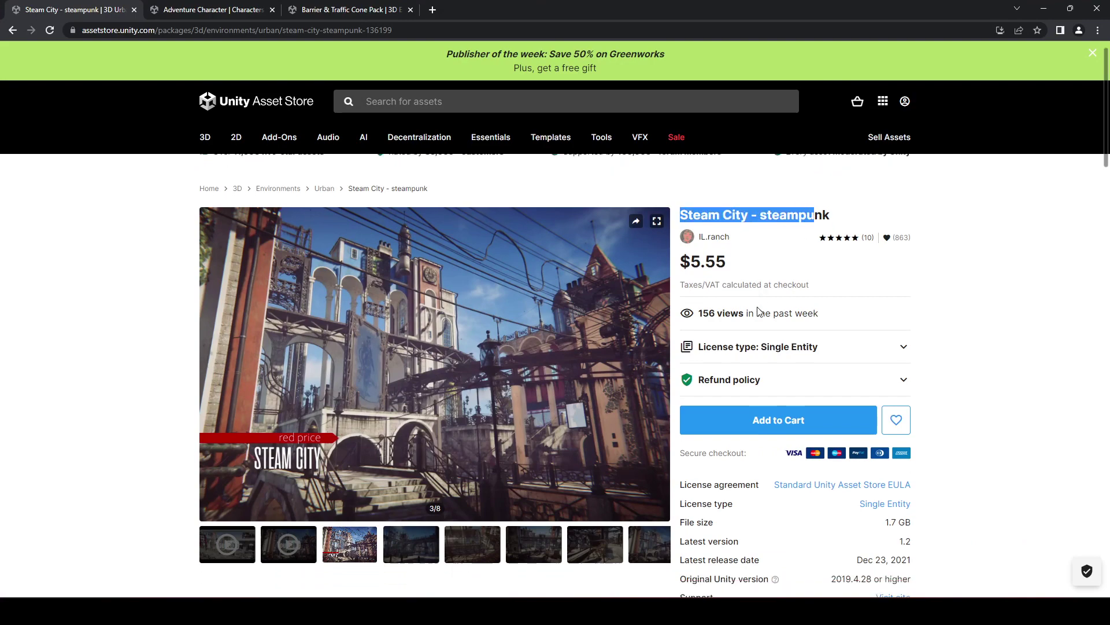
scroll(759, 312, down, 1)
click(412, 512)
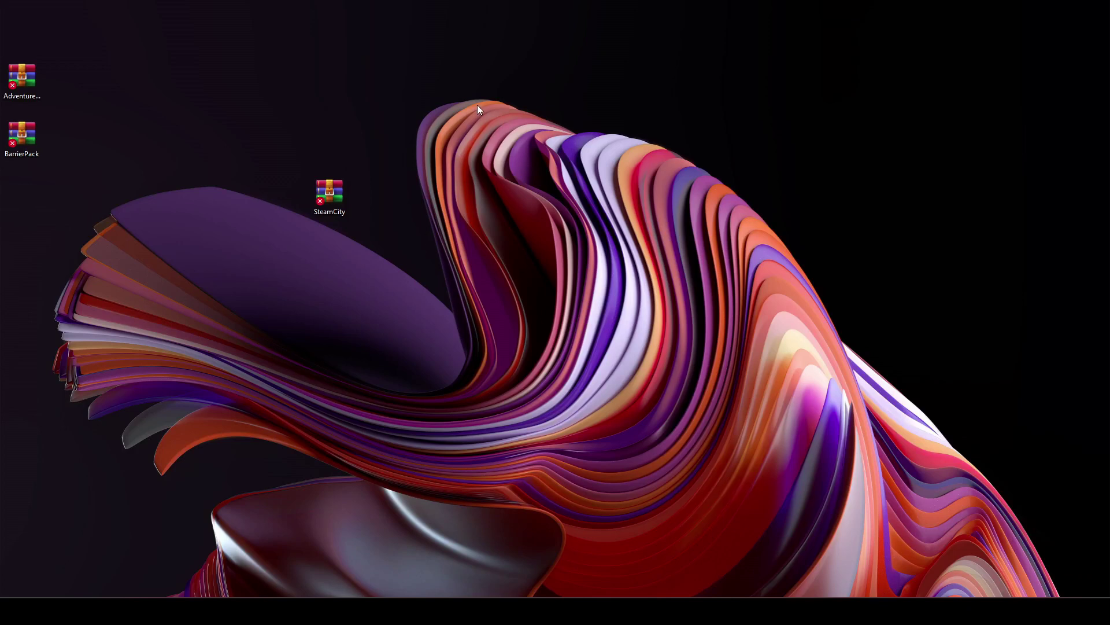
drag(477, 106, 259, 370)
right_click(331, 197)
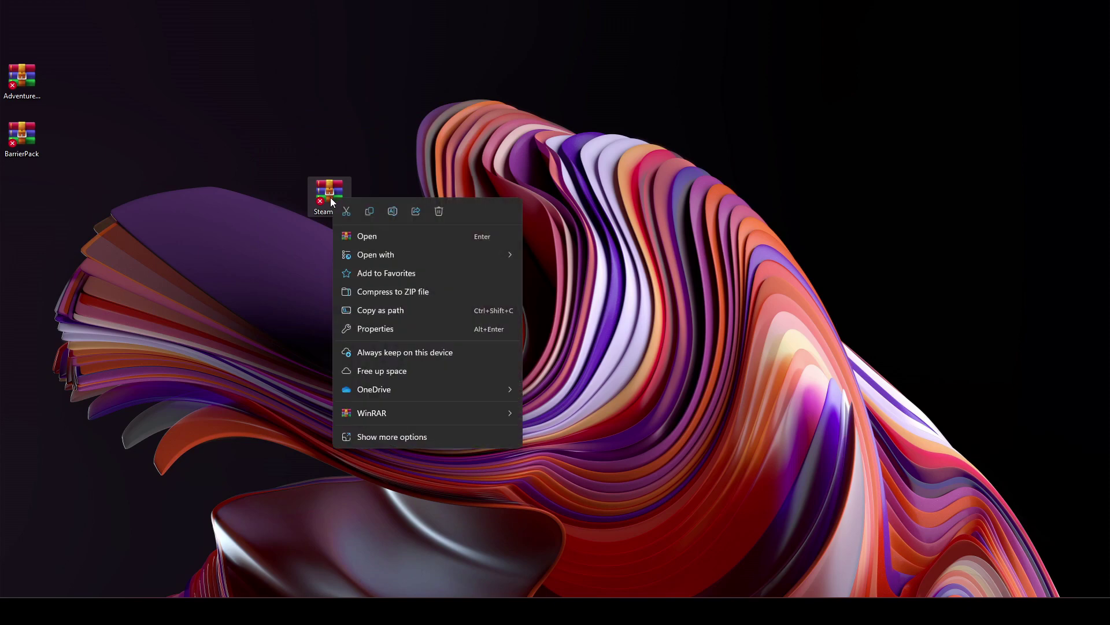
mouse_move(436, 416)
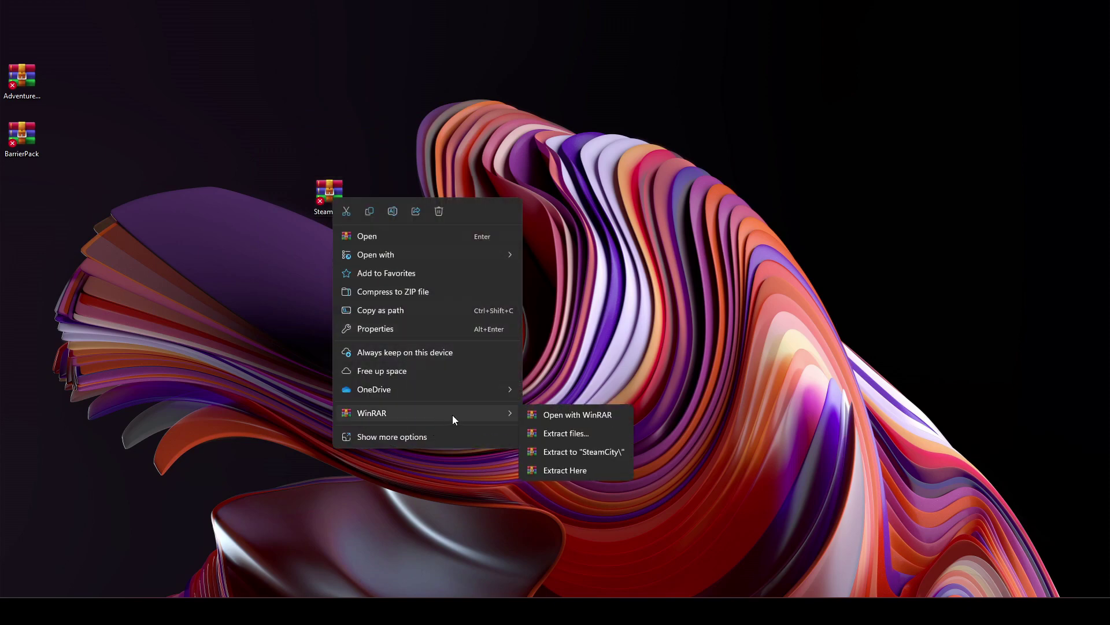
click(584, 452)
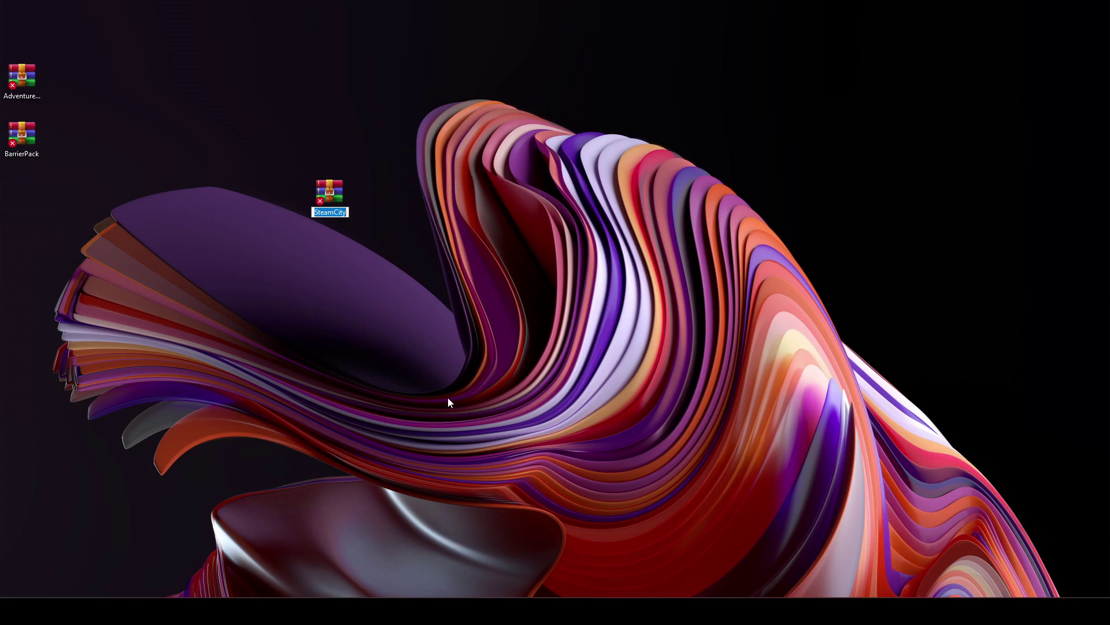
drag(397, 150, 276, 323)
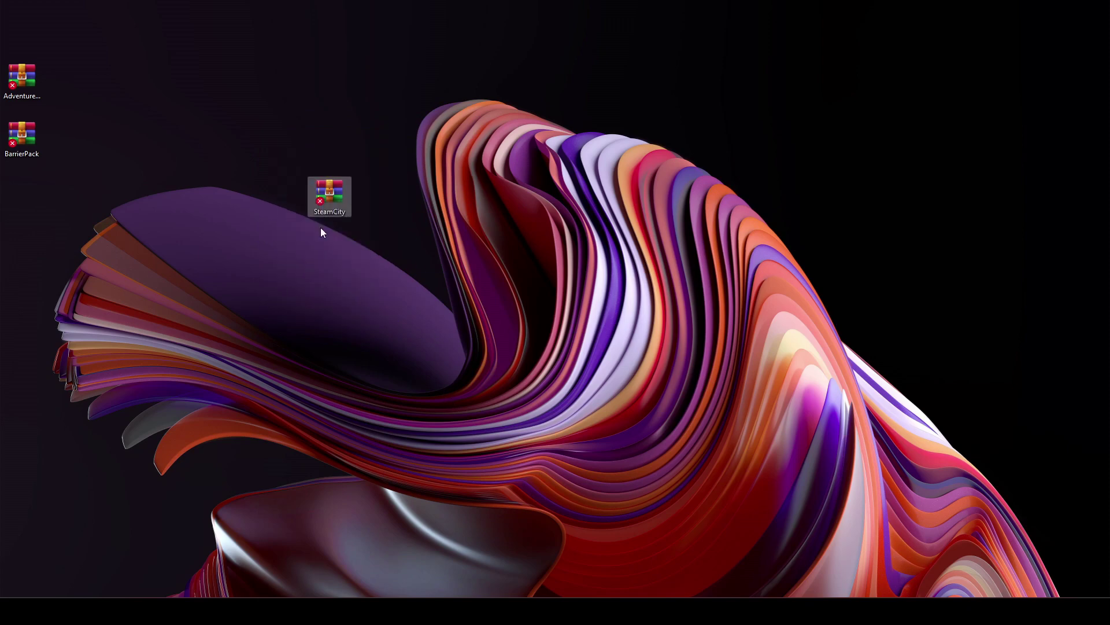
Step: Extract the SteamCity archive with WinRAR into its own SteamCity folder on the desktop
right_click(346, 175)
right_click(331, 205)
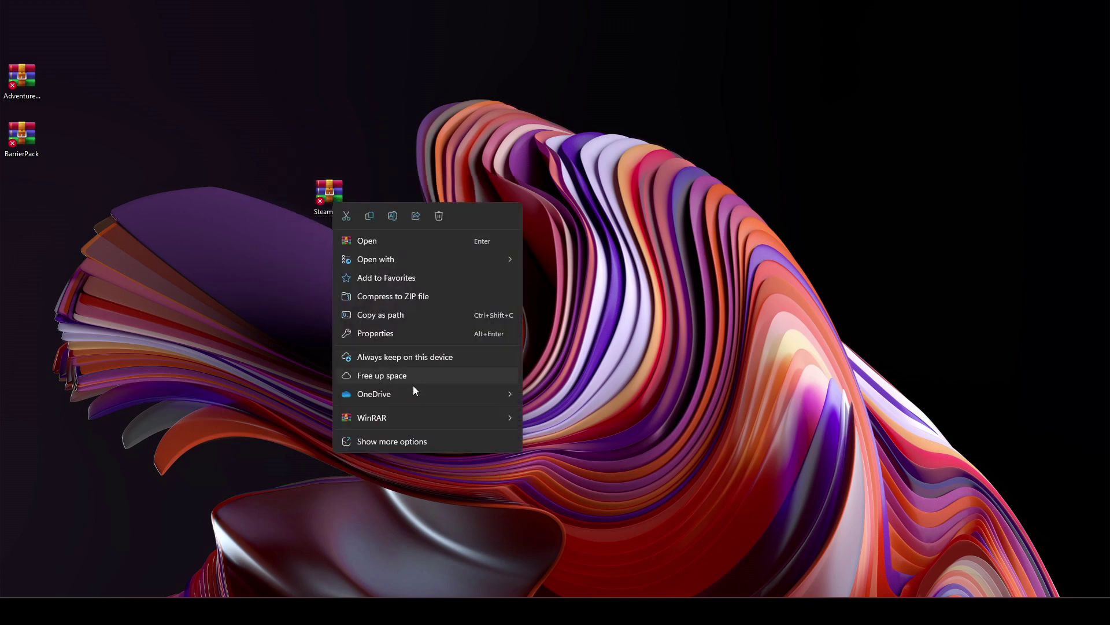
mouse_move(419, 396)
mouse_move(428, 420)
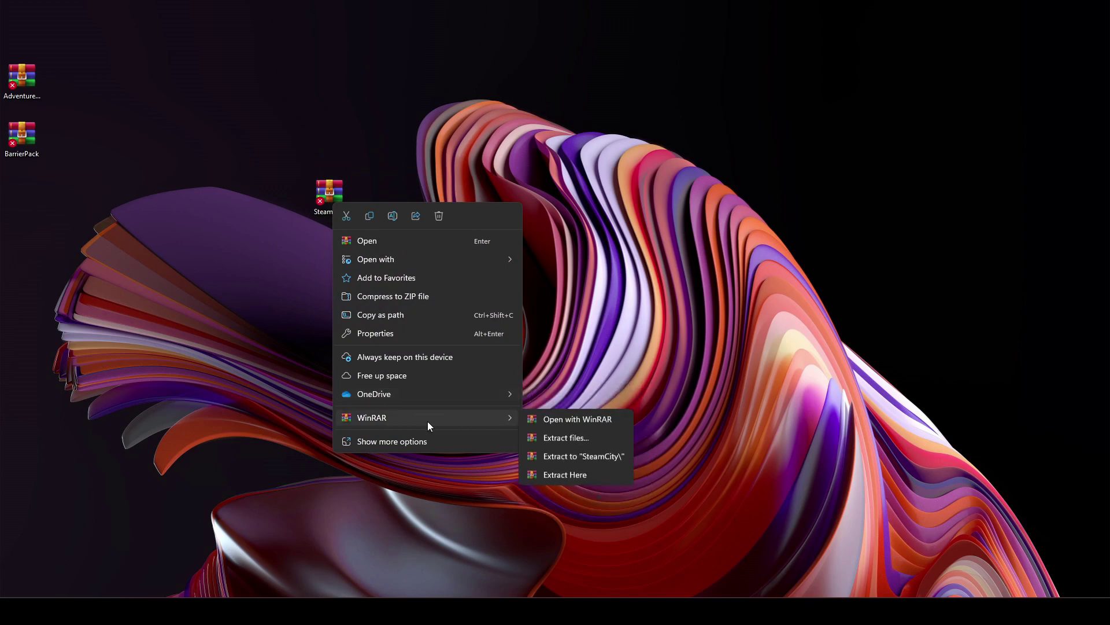
click(602, 456)
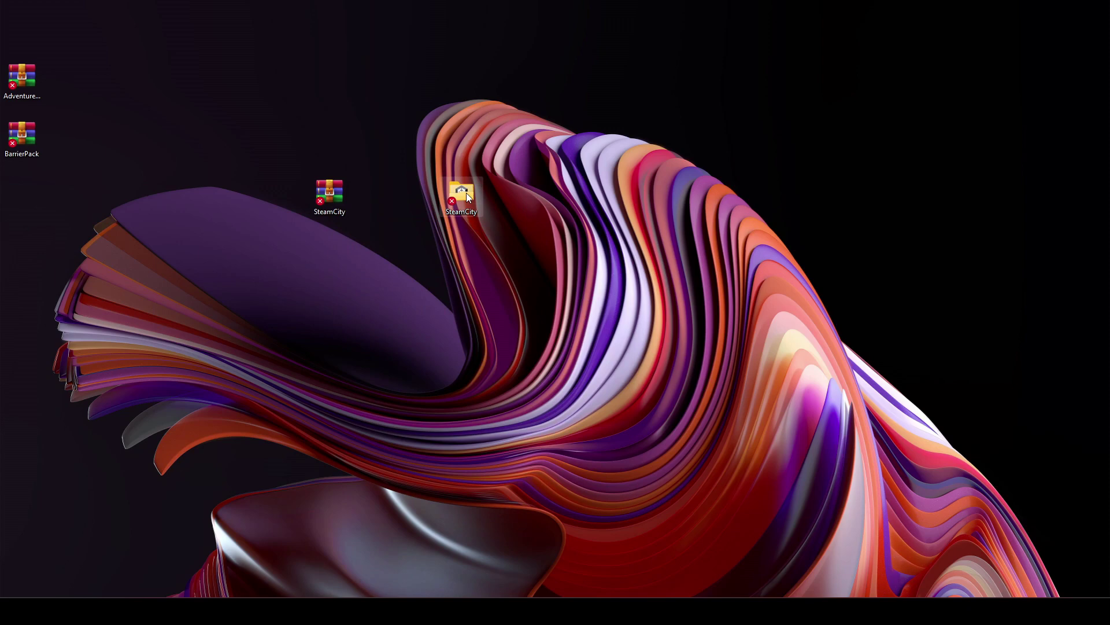
Step: Open the SteamCity Unity package from the extracted folder and import all its contents into the ParkourGame project in Unity
mouse_move(466, 193)
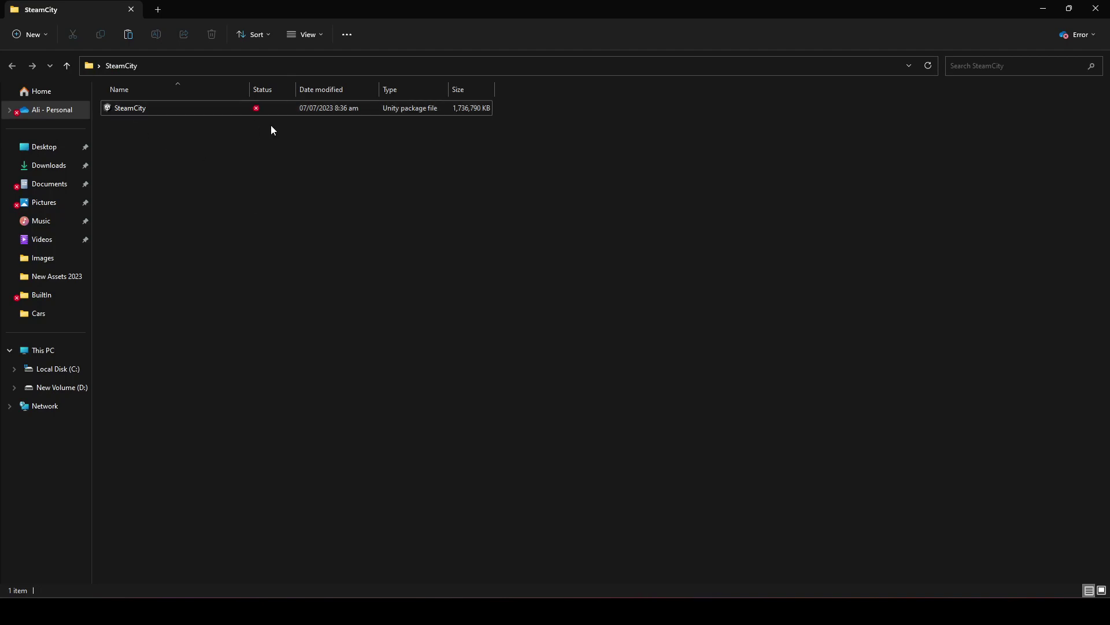
double_click(173, 111)
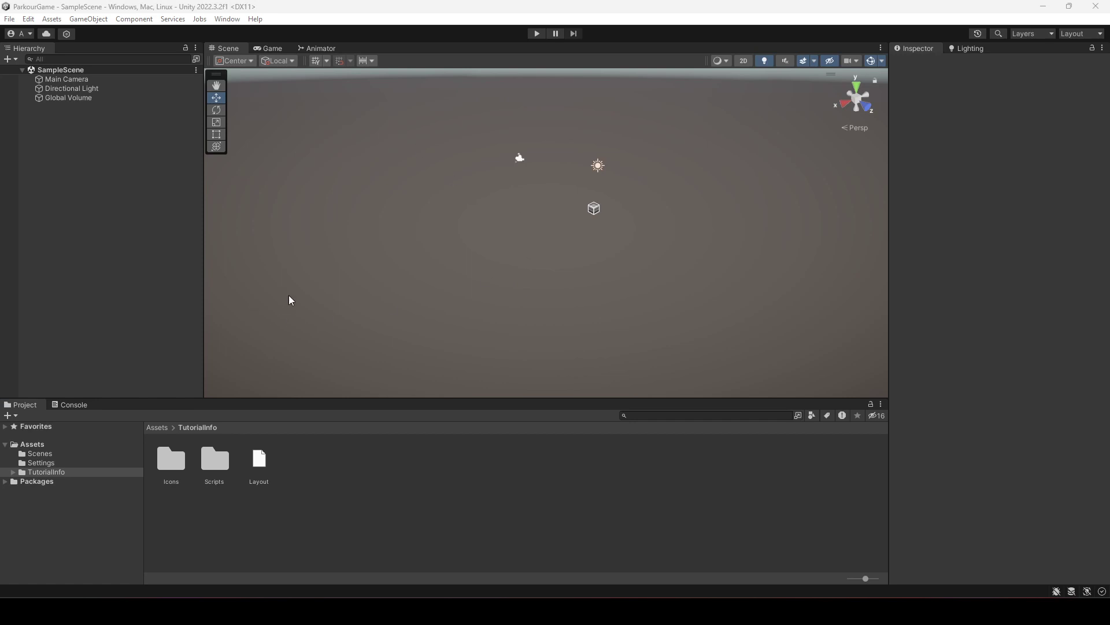
drag(349, 12, 634, 135)
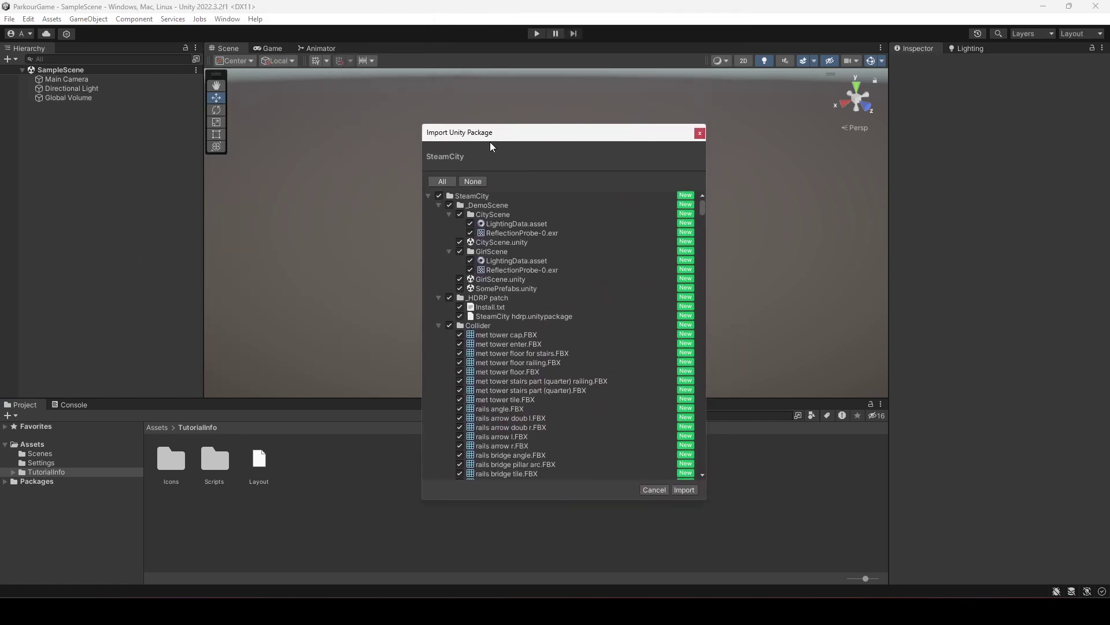
scroll(582, 244, down, 3)
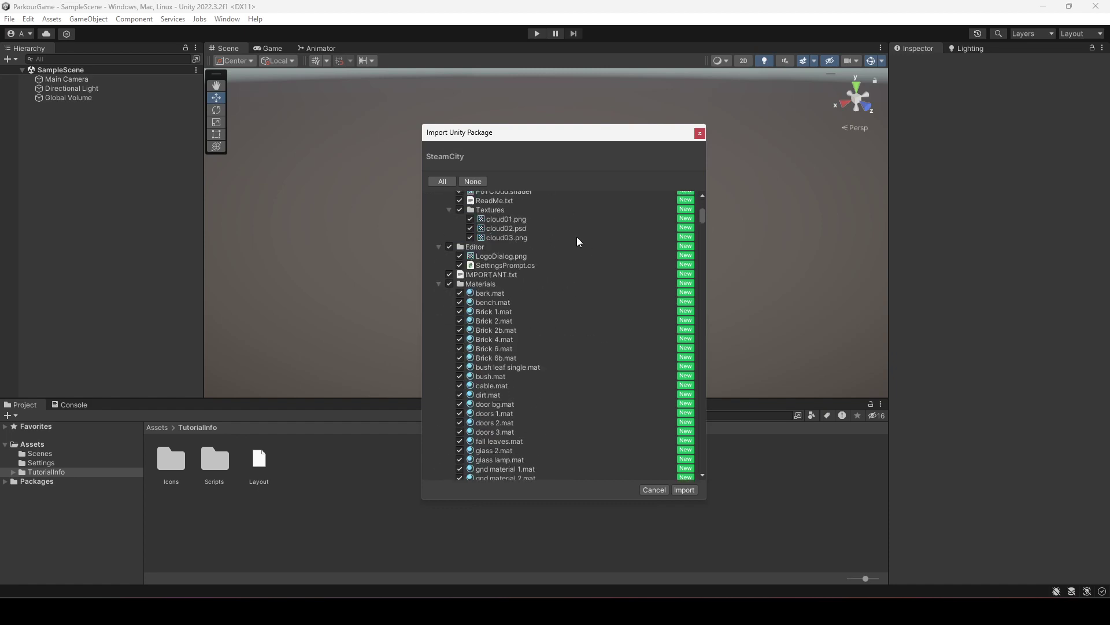
drag(702, 221, 722, 189)
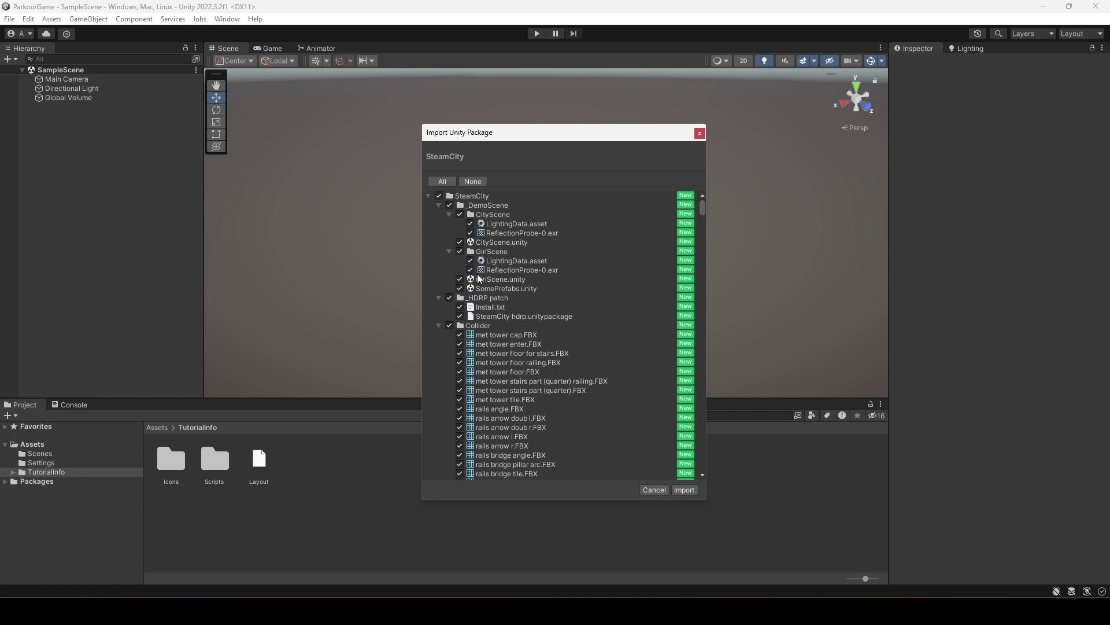
click(684, 490)
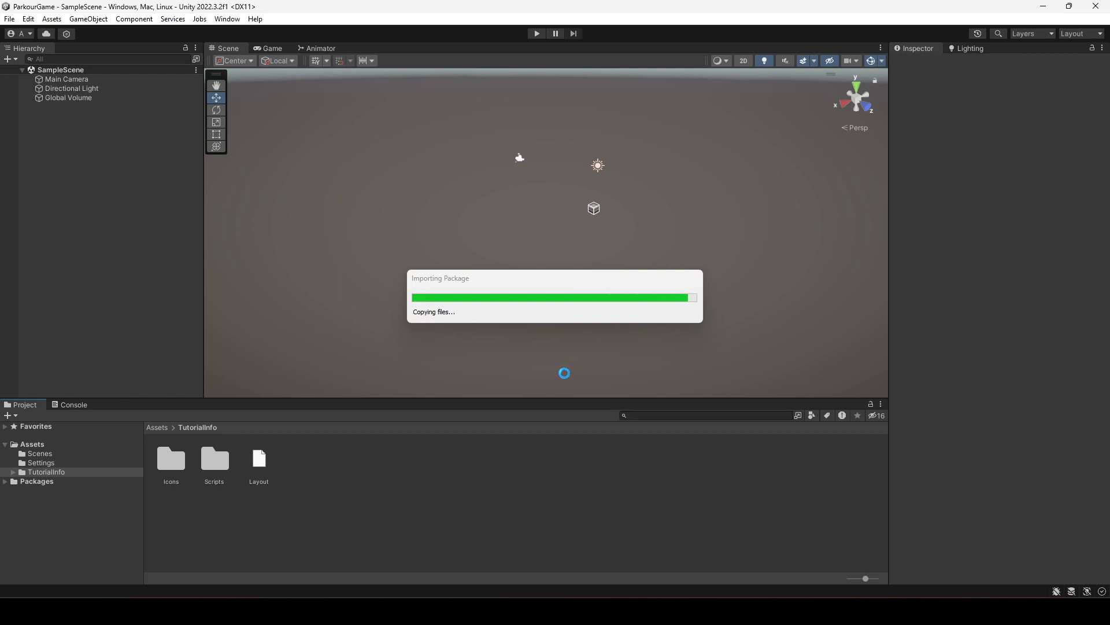
Step: Open the CityScene scene from the _DemoScene folder of the imported SteamCity assets
click(57, 473)
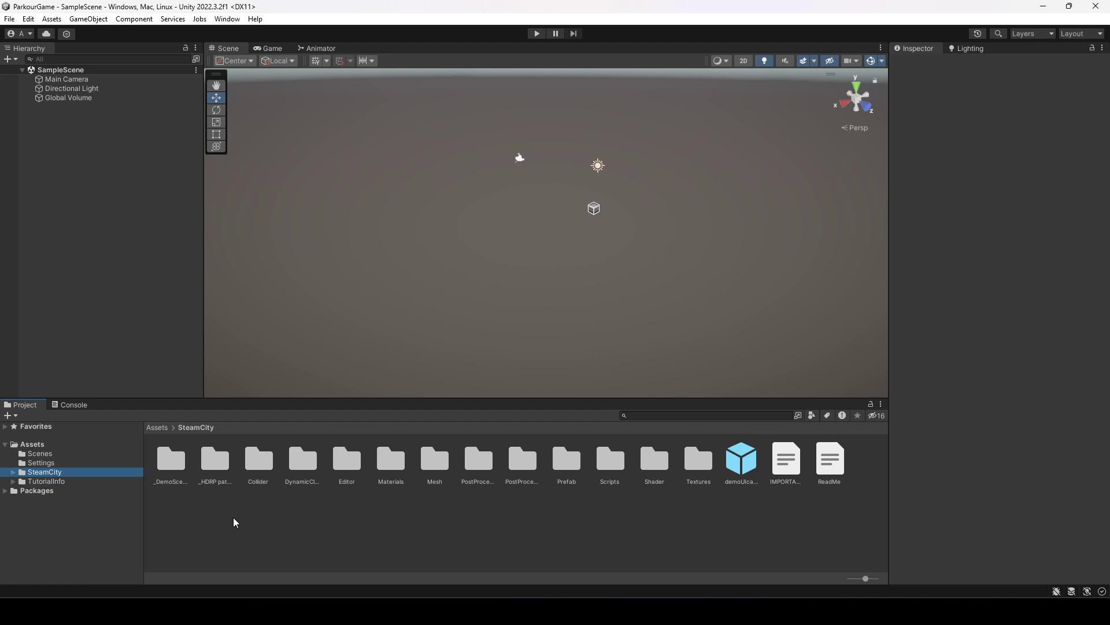
key(F2)
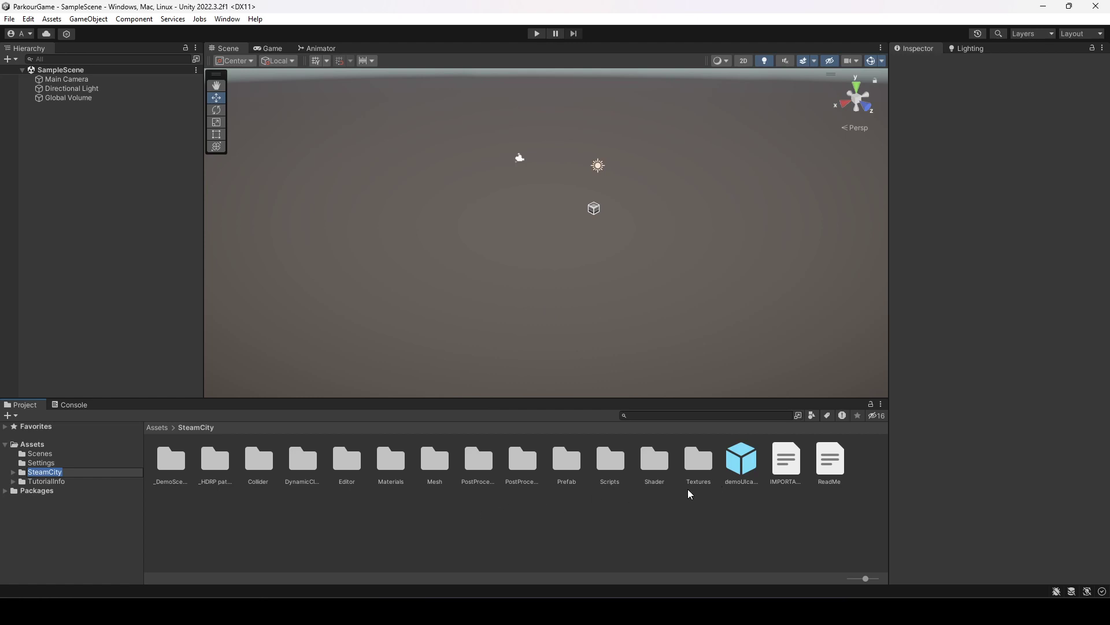
double_click(177, 468)
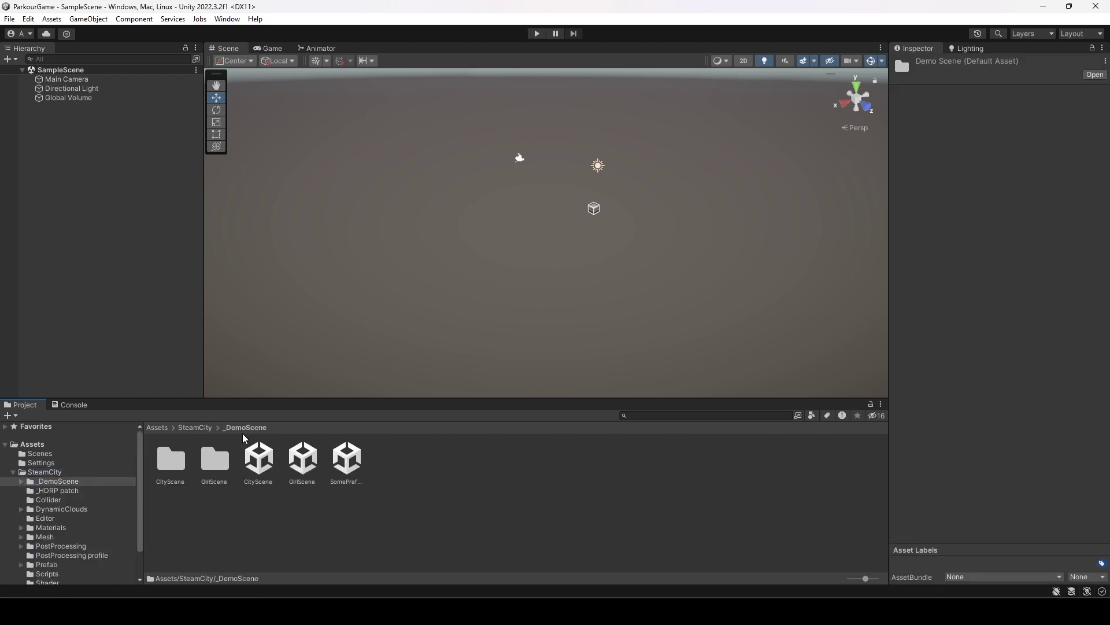
click(454, 496)
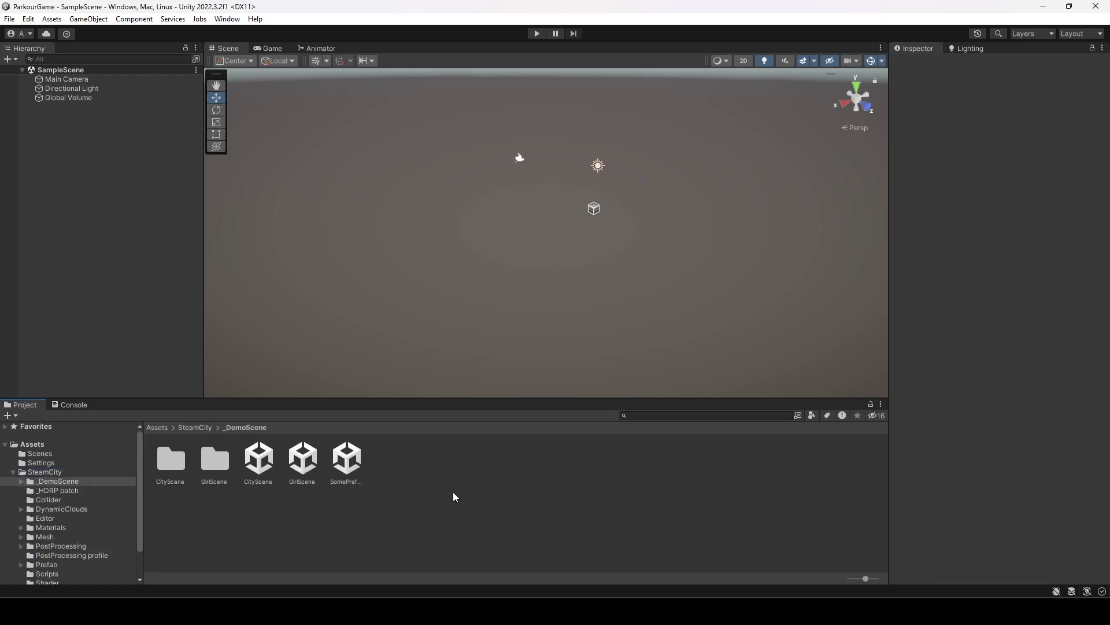
double_click(263, 461)
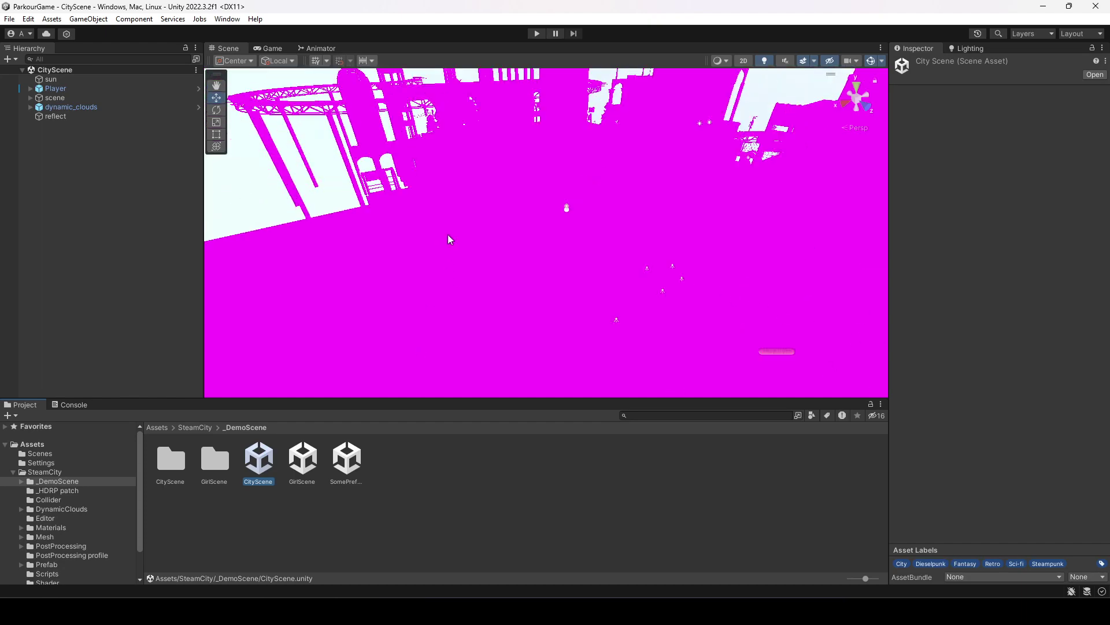
Step: Examine the city model and its surface rendering in the Scene view from several distances and angles
scroll(450, 239, down, 10)
alt+drag(493, 220, 553, 198)
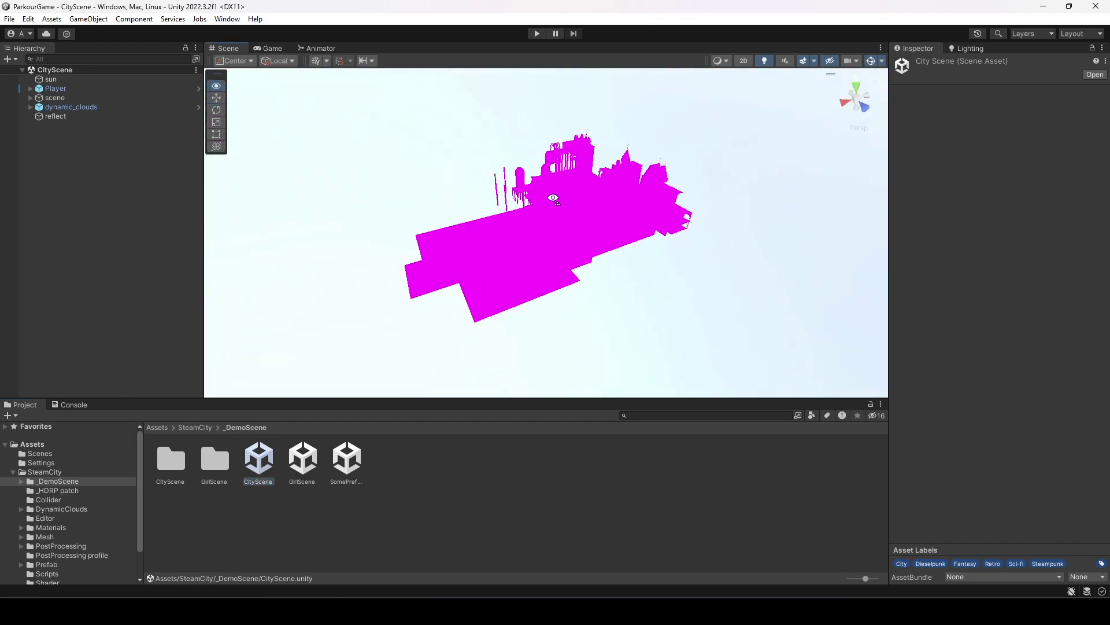
scroll(528, 223, up, 10)
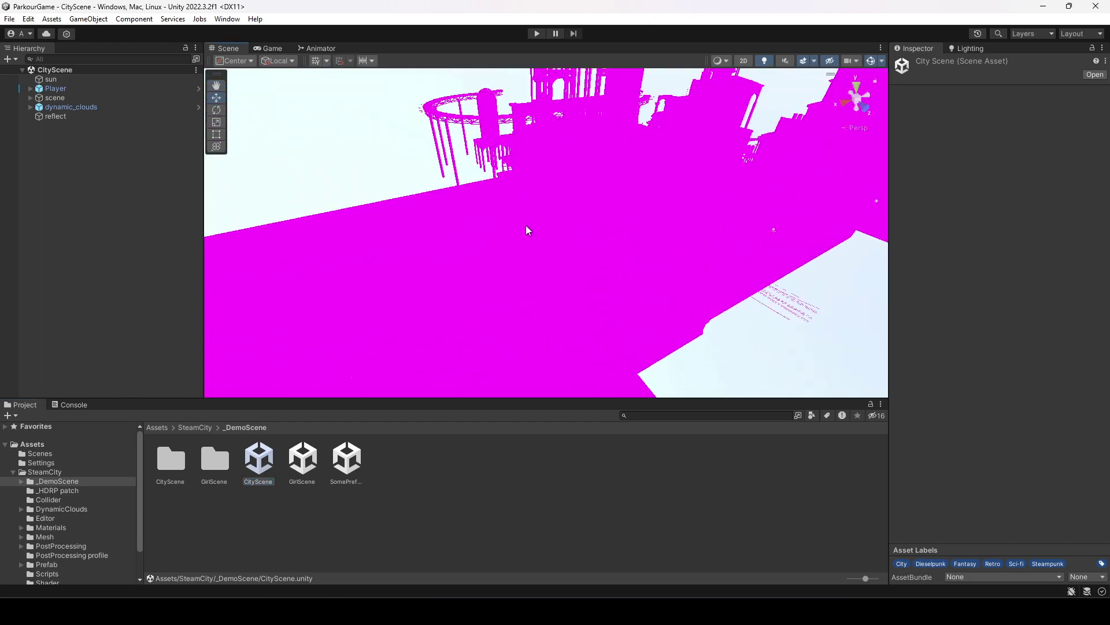
scroll(525, 224, up, 4)
alt+drag(526, 224, 605, 233)
scroll(605, 233, down, 6)
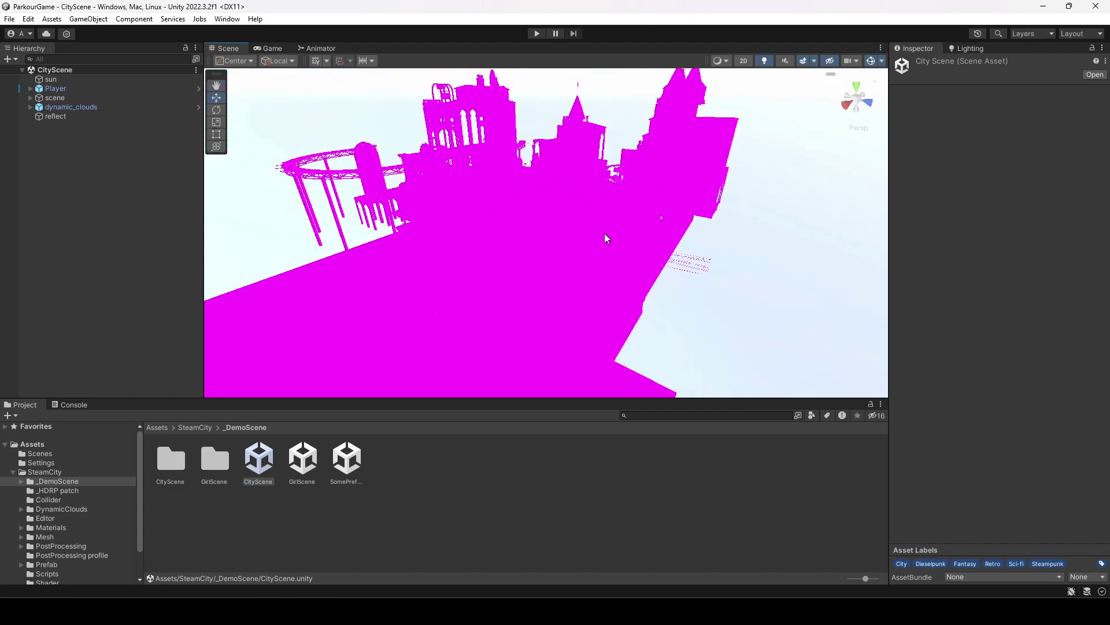
scroll(605, 233, down, 4)
scroll(617, 219, up, 2)
right_drag(617, 218, 599, 227)
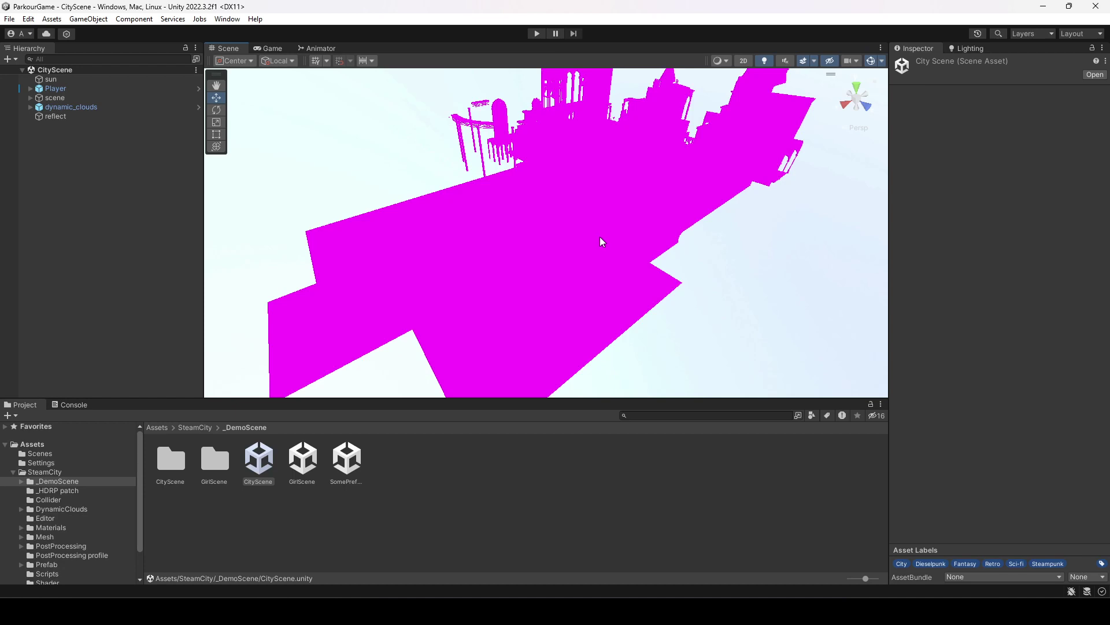
alt+drag(592, 307, 435, 266)
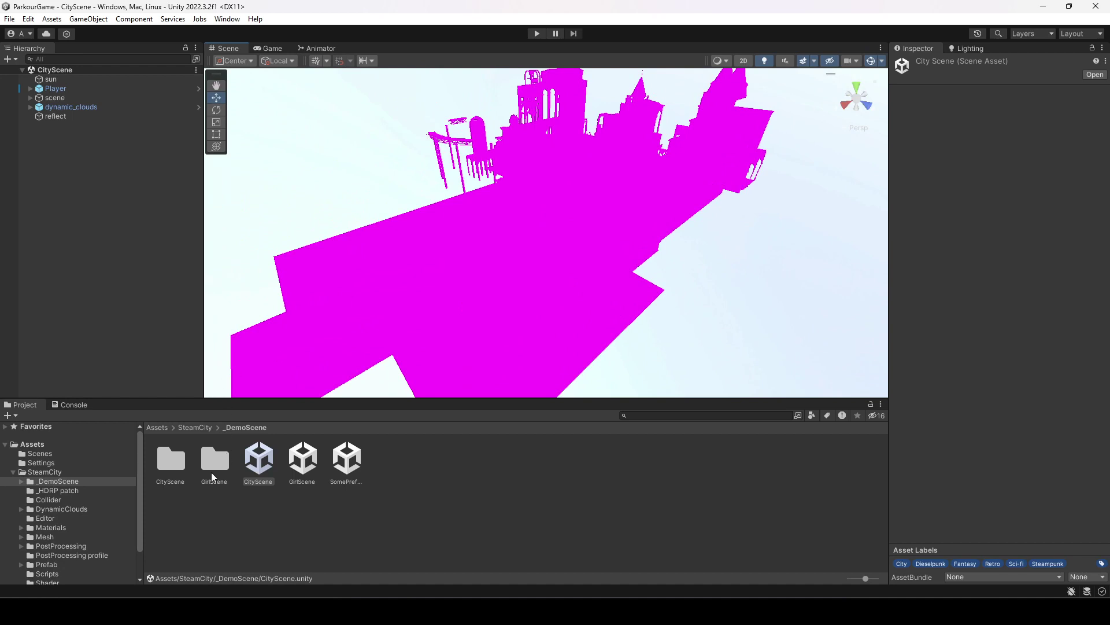
Step: Select all materials in the SteamCity Materials folder, leaving out the swappable subfolder
click(189, 427)
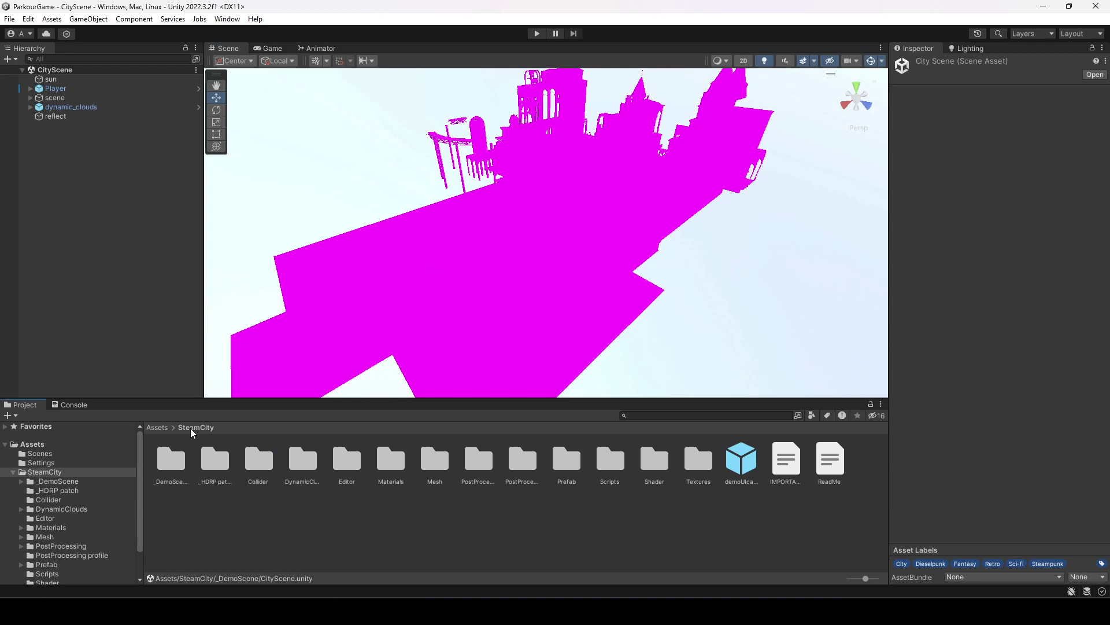
click(311, 538)
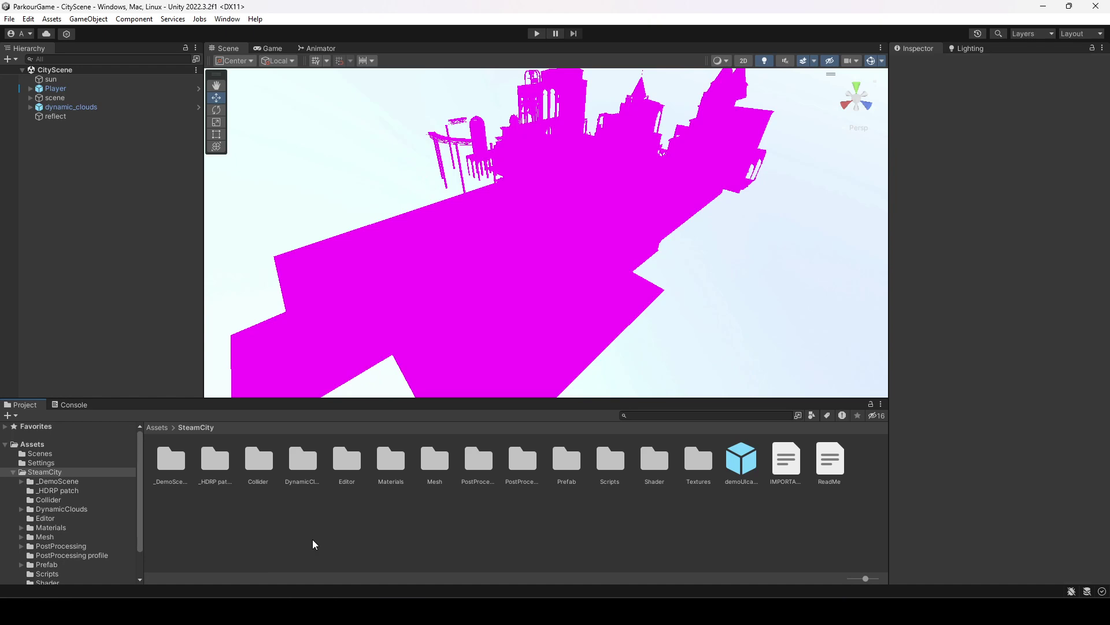
double_click(391, 460)
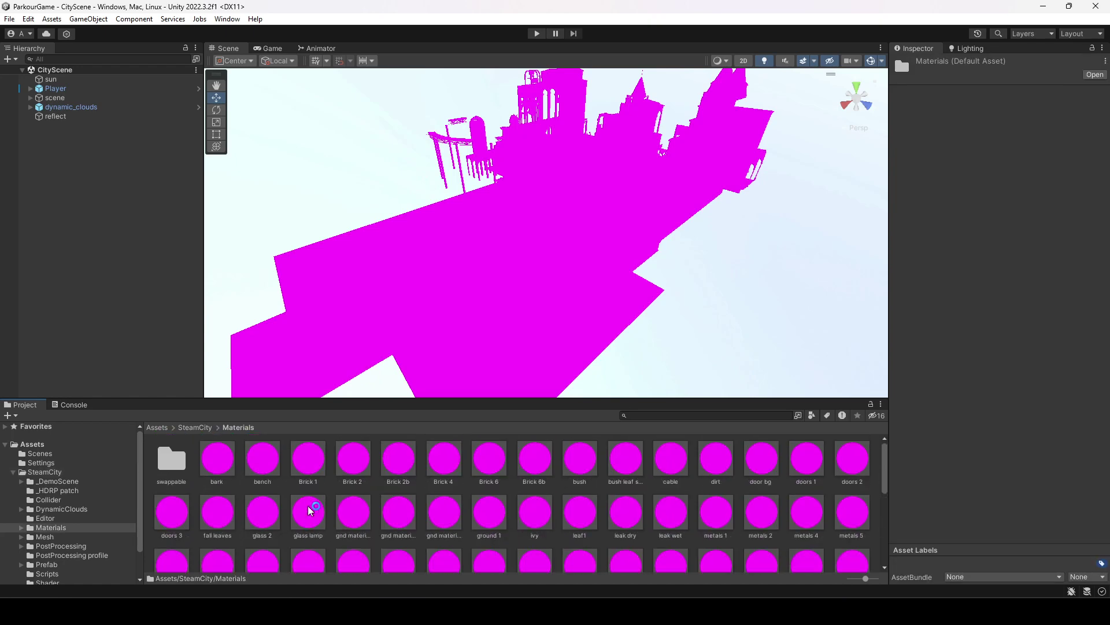
click(211, 457)
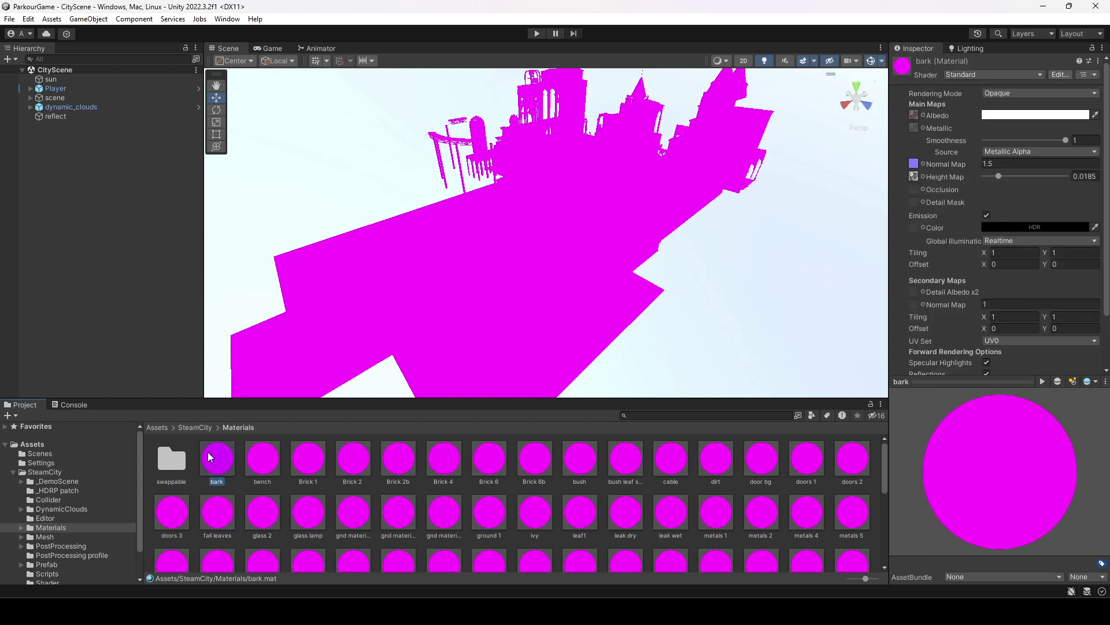
key(ctrl+a)
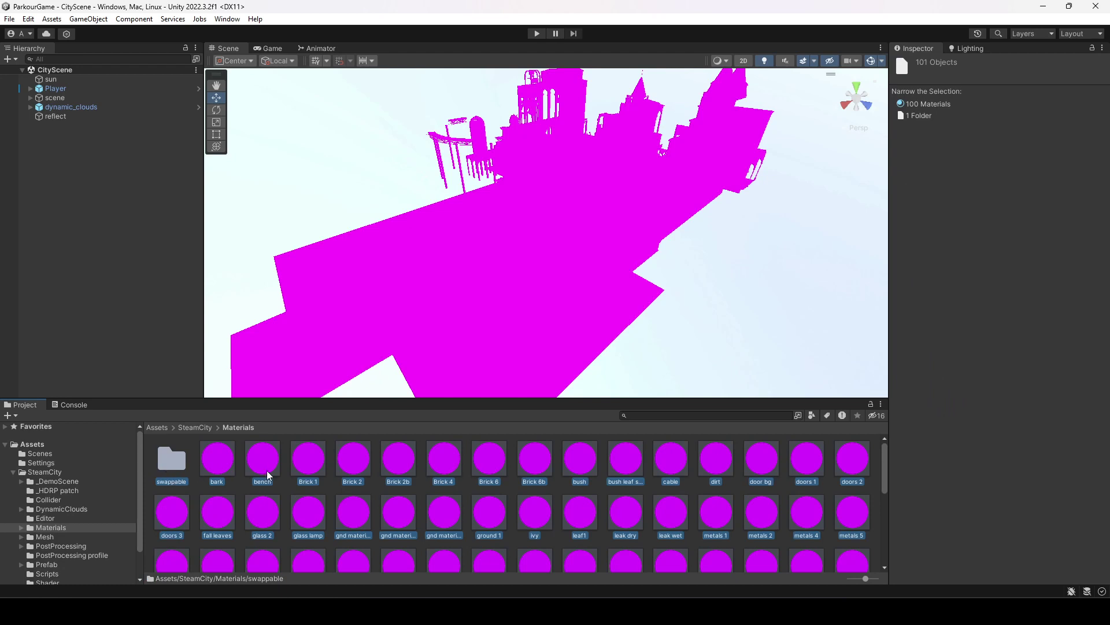
ctrl+click(174, 464)
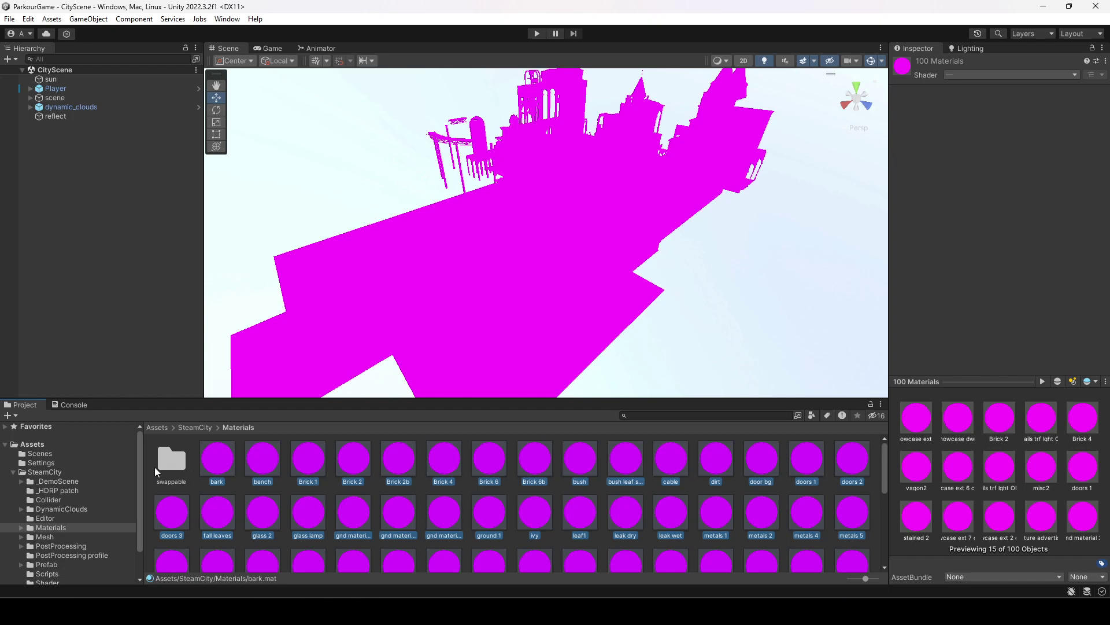
scroll(629, 508, down, 10)
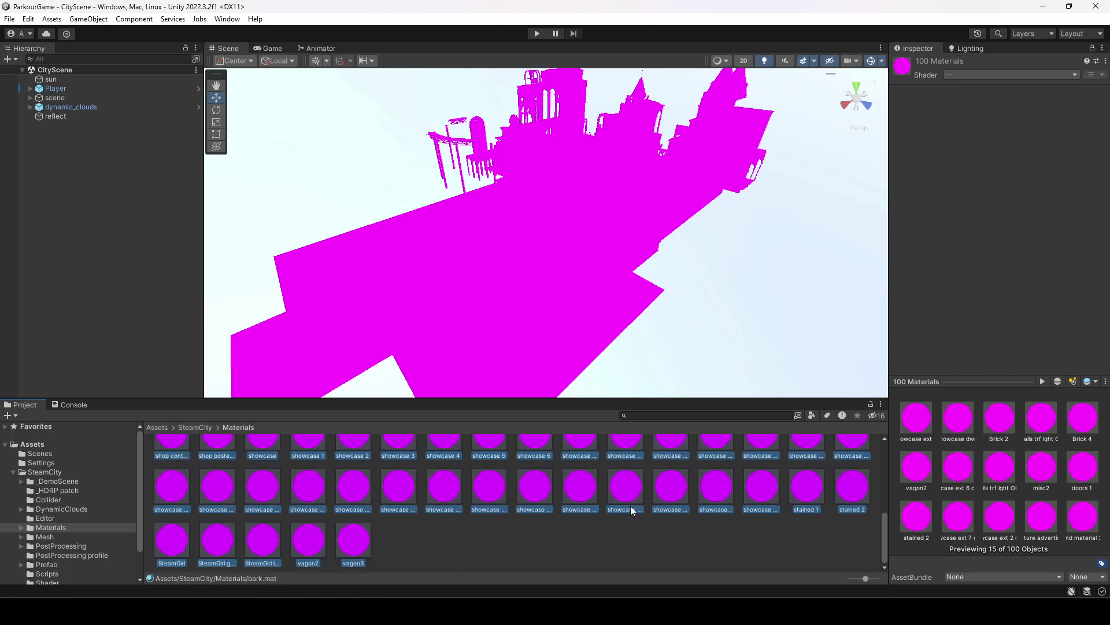
scroll(630, 509, up, 10)
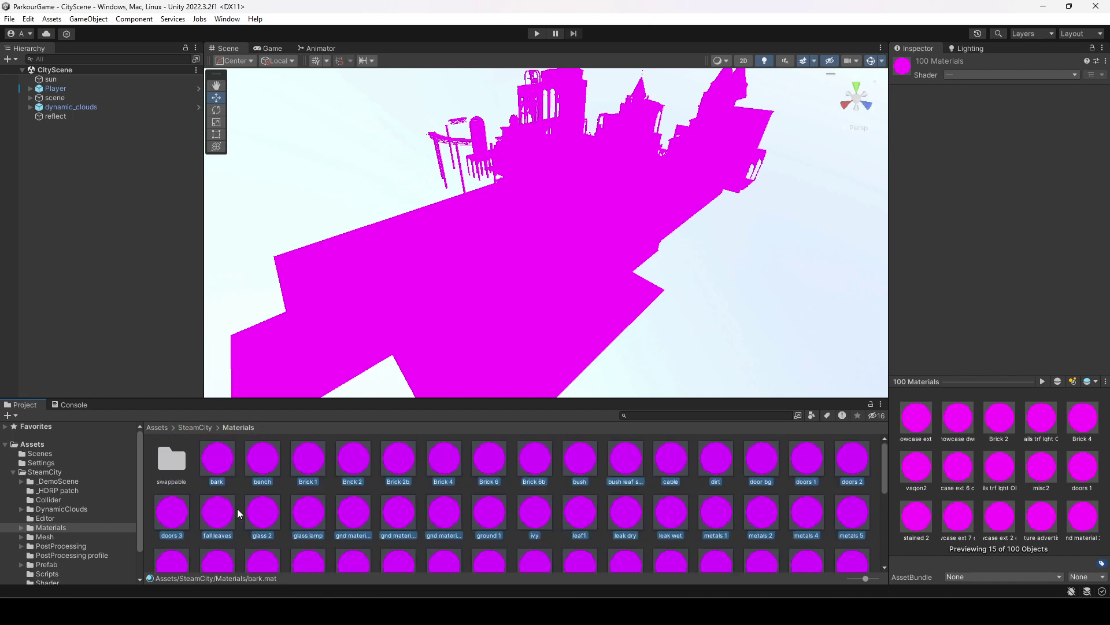
right_click(215, 456)
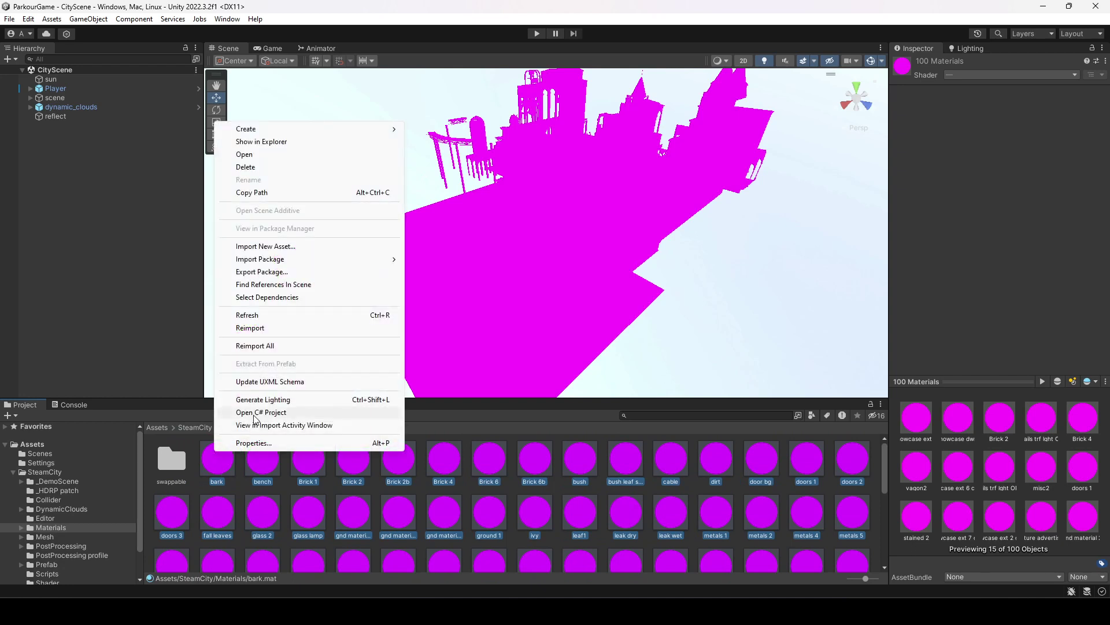
right_click(222, 462)
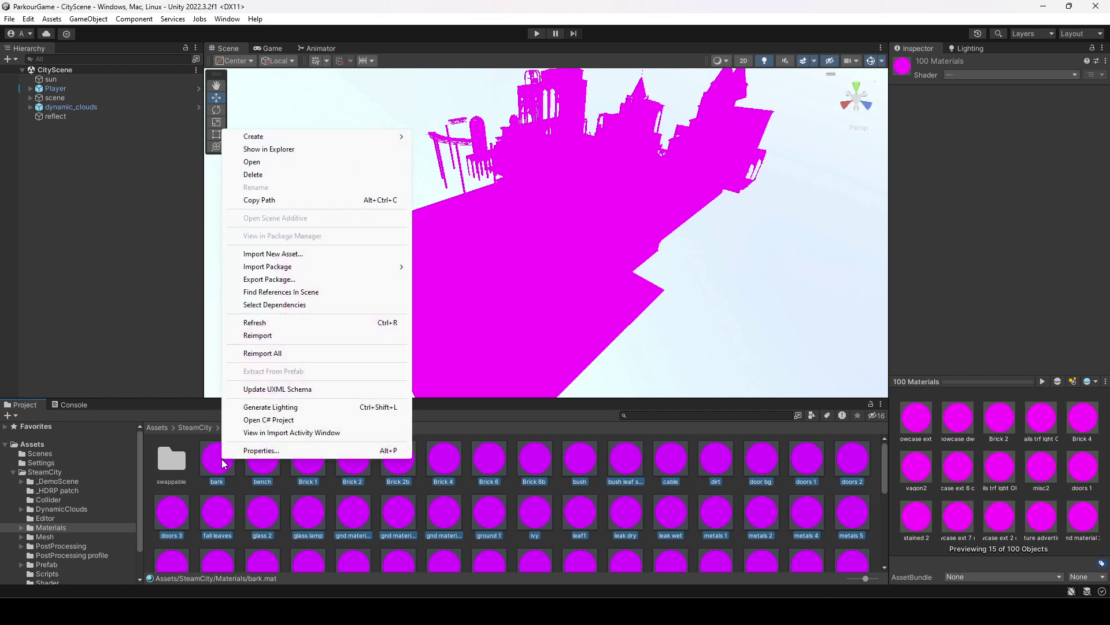
Step: Convert the selected SteamCity Built-in materials to URP and accept overwriting them
click(13, 20)
mouse_move(31, 23)
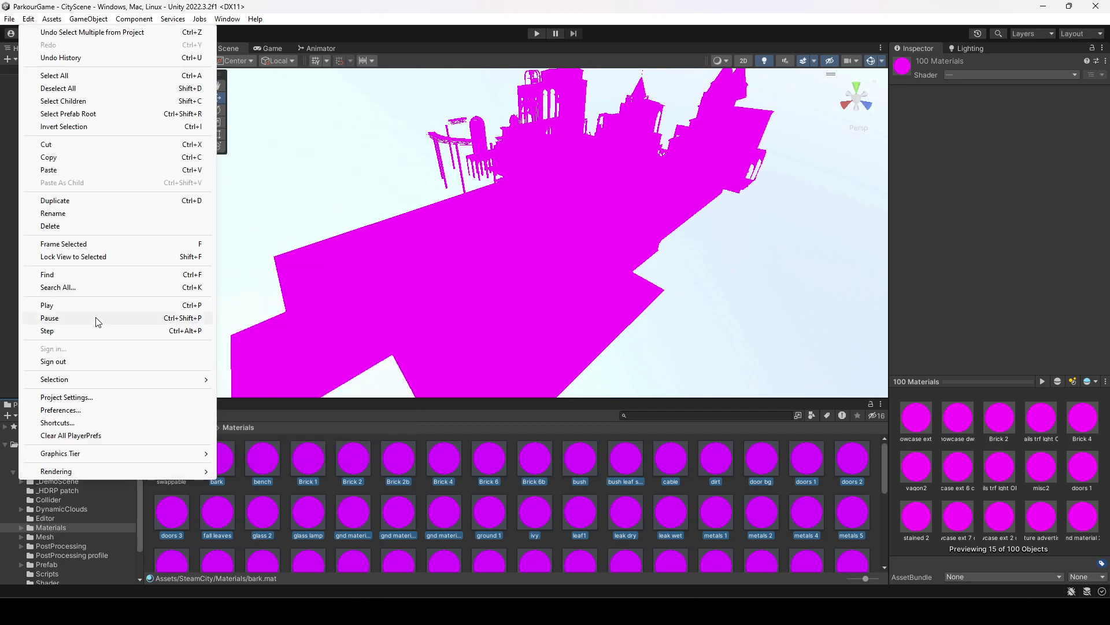
mouse_move(119, 477)
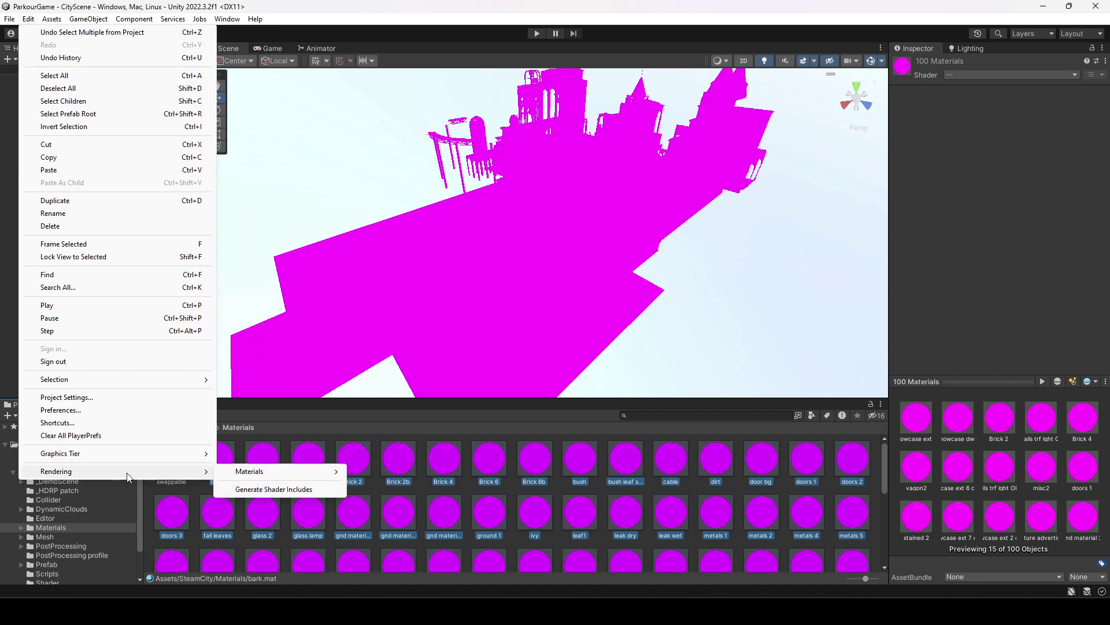
mouse_move(269, 474)
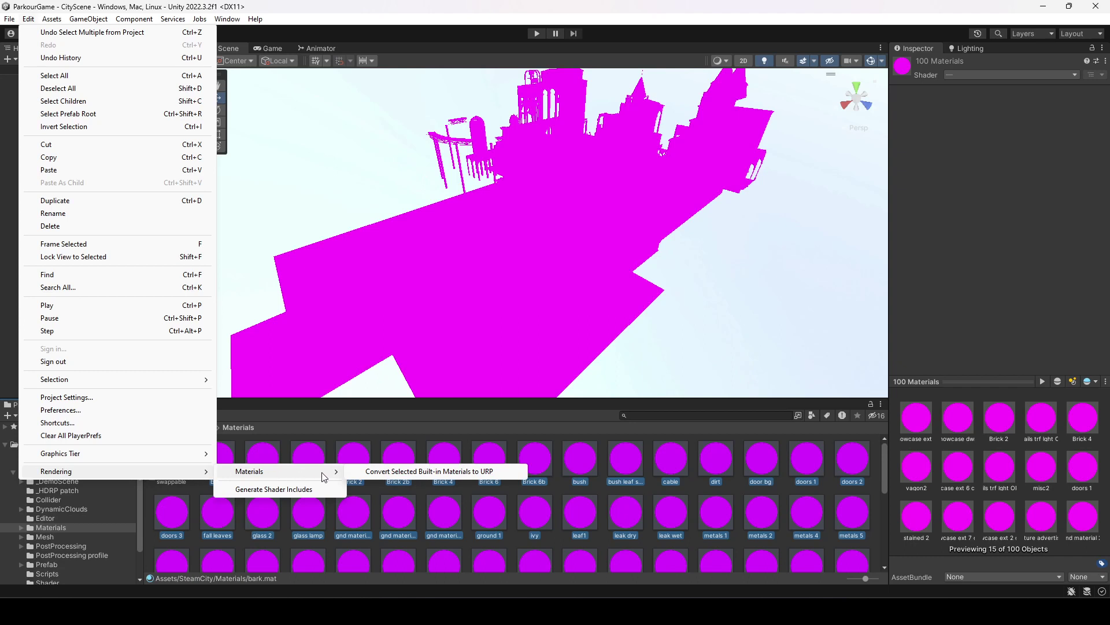
click(434, 473)
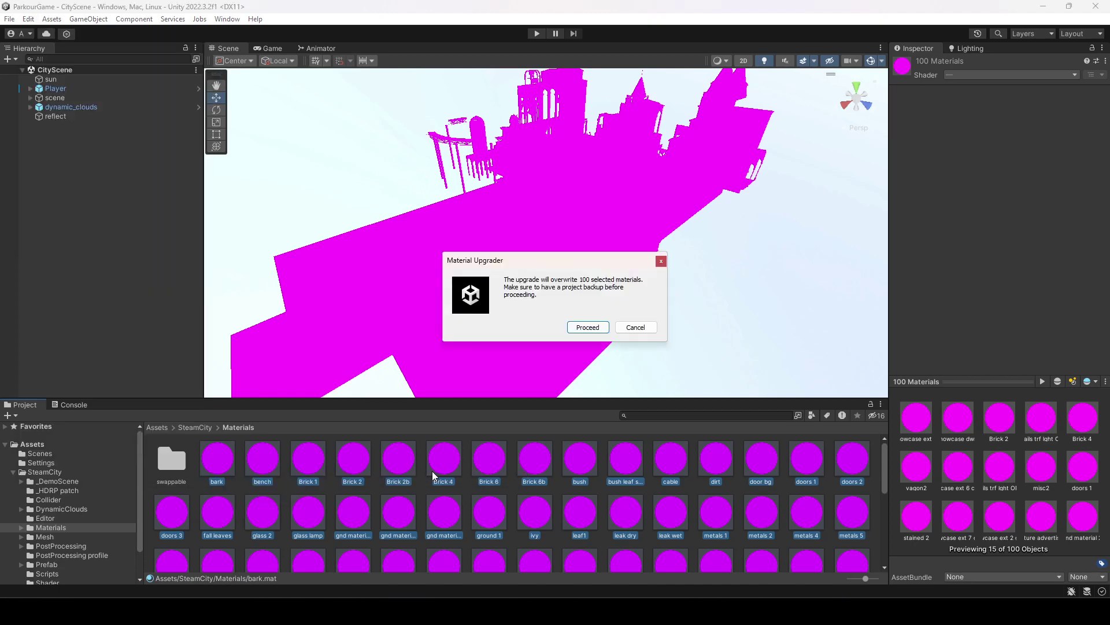
click(588, 327)
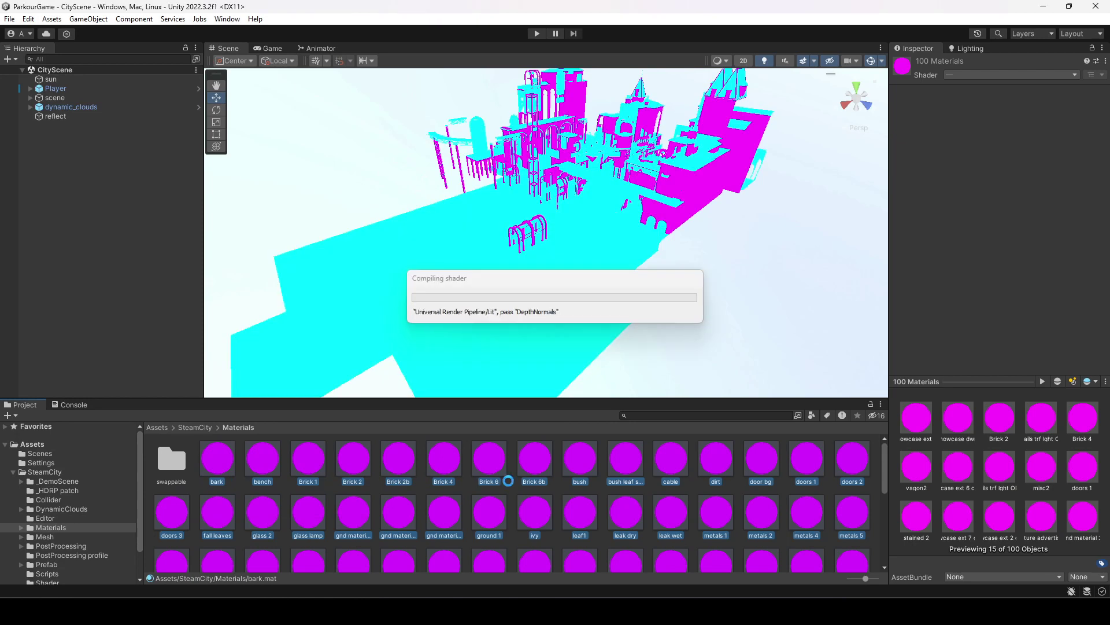
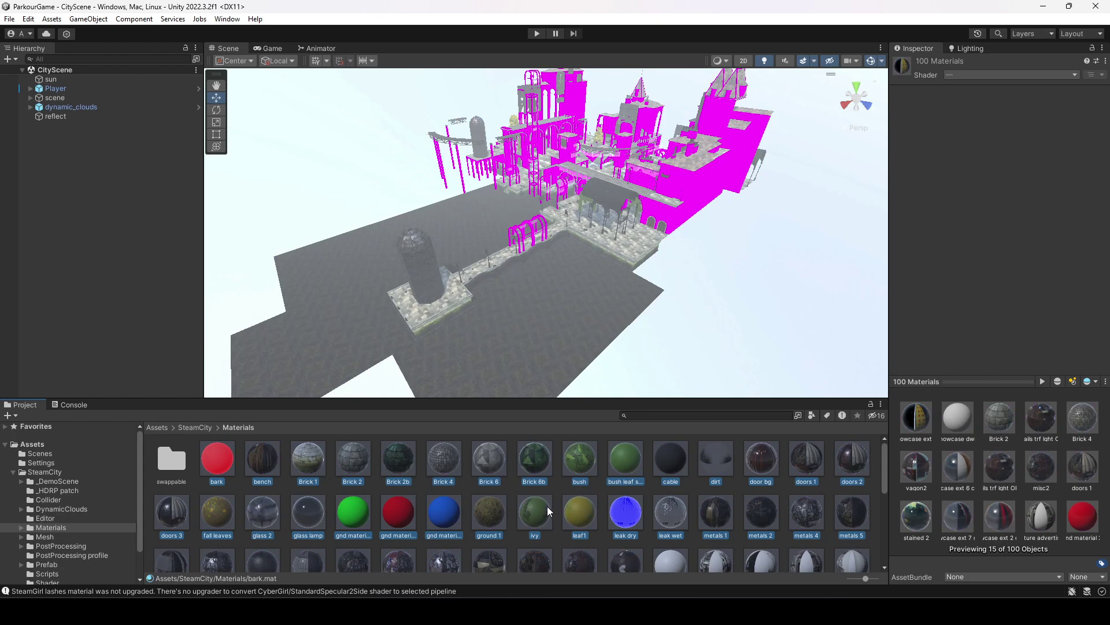
Step: Look through the converted materials in the SteamCity Materials folder and inspect the SteamGirl lashes material
scroll(550, 506, down, 5)
scroll(550, 504, down, 2)
click(533, 556)
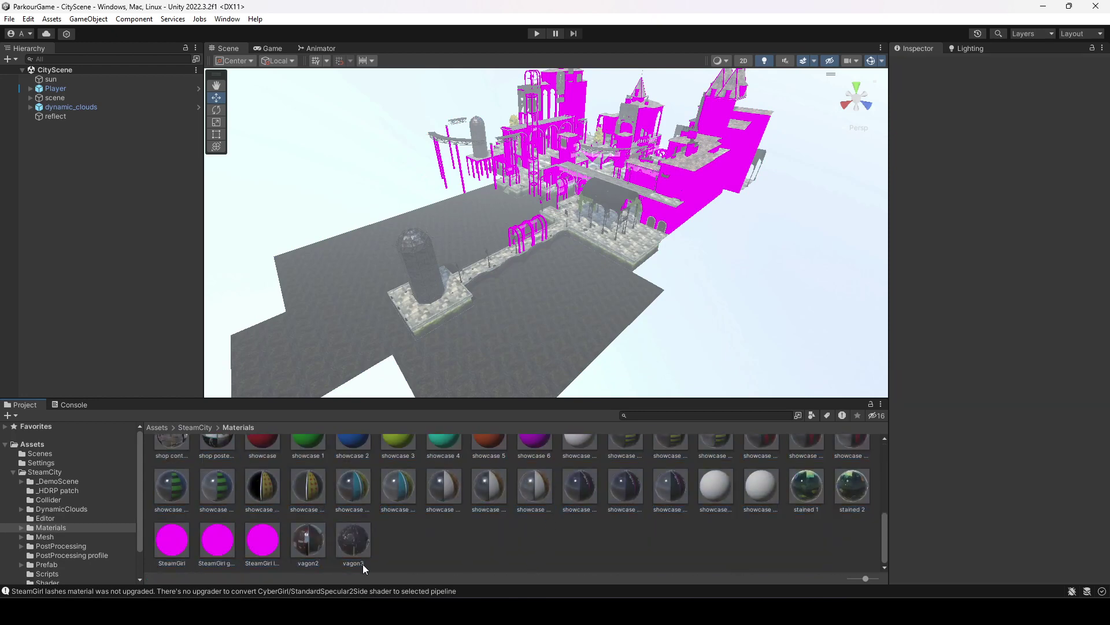
click(253, 547)
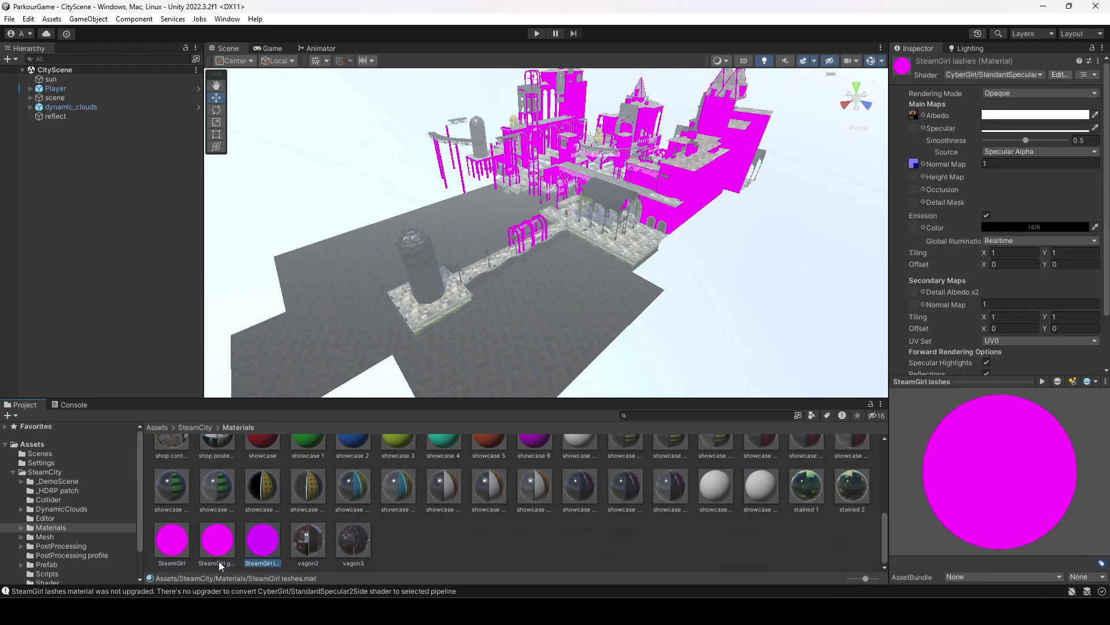
click(450, 554)
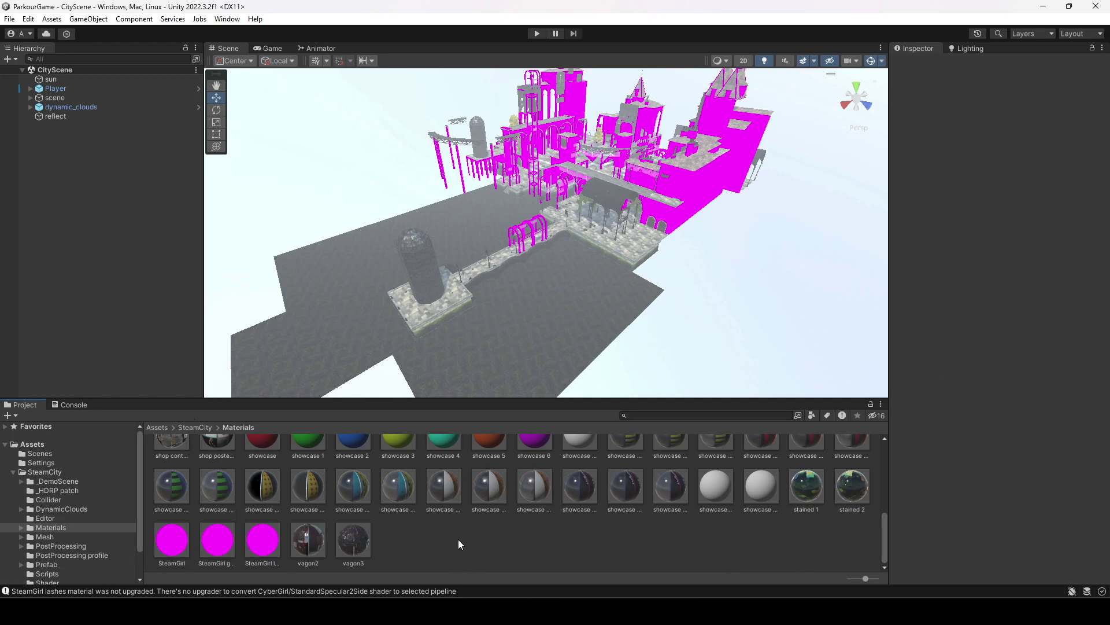
scroll(460, 544, up, 10)
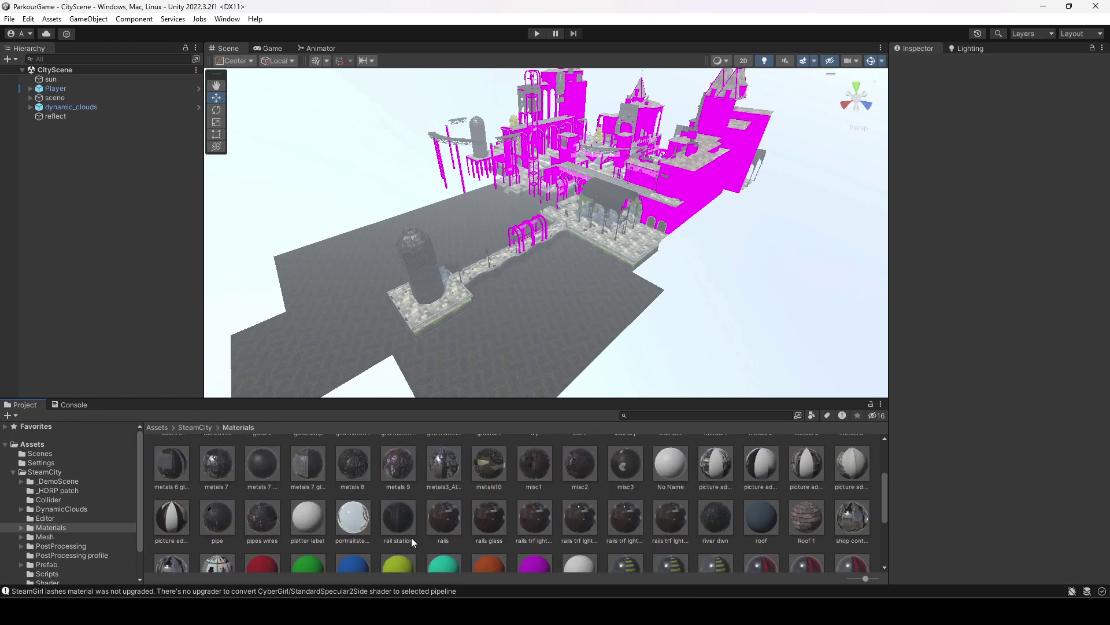
Step: Examine the city's buildings and rails up close in the Scene view for surfaces that are still magenta
right_drag(484, 321, 542, 302)
scroll(541, 304, up, 4)
scroll(543, 304, up, 10)
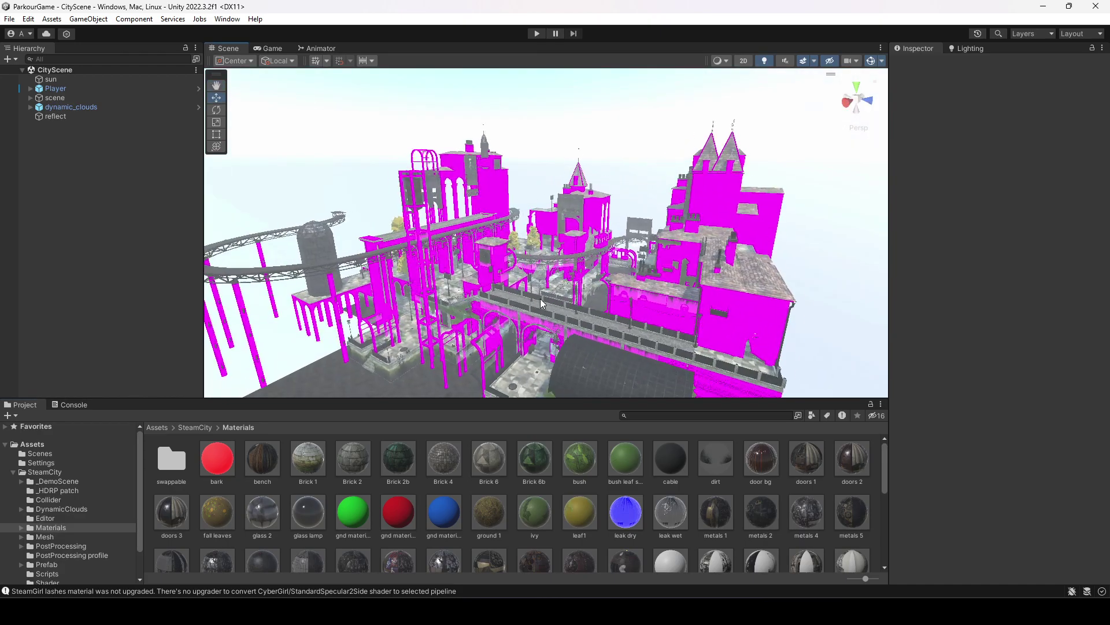
right_drag(584, 291, 642, 320)
scroll(601, 329, up, 5)
alt+drag(602, 329, 282, 303)
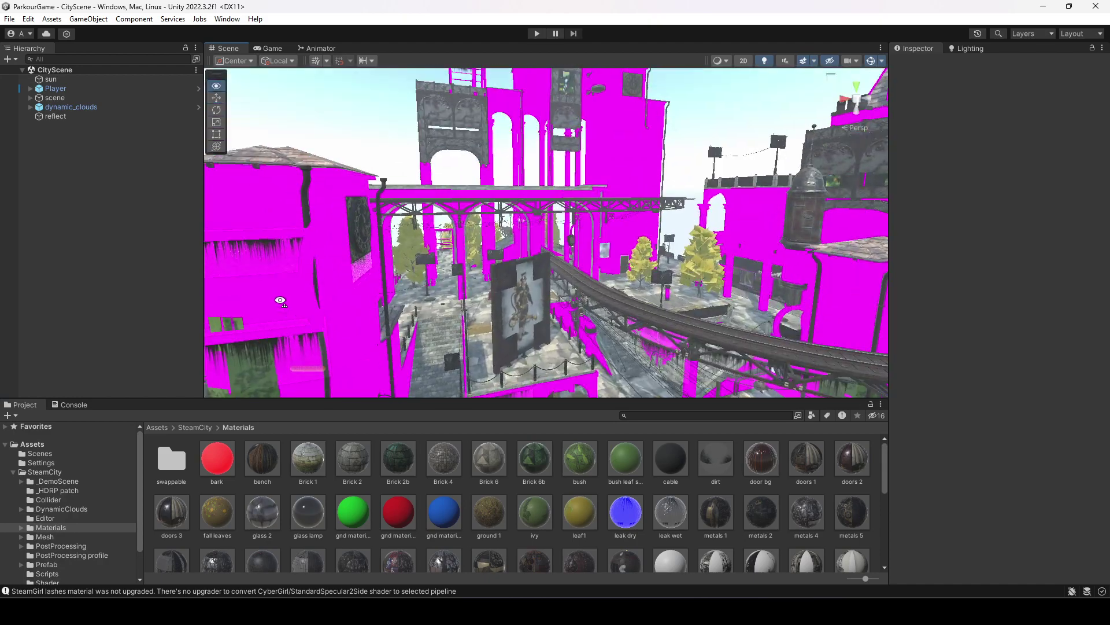
Step: Open the swappable subfolder of the SteamCity Materials folder and select all the materials in it
click(198, 427)
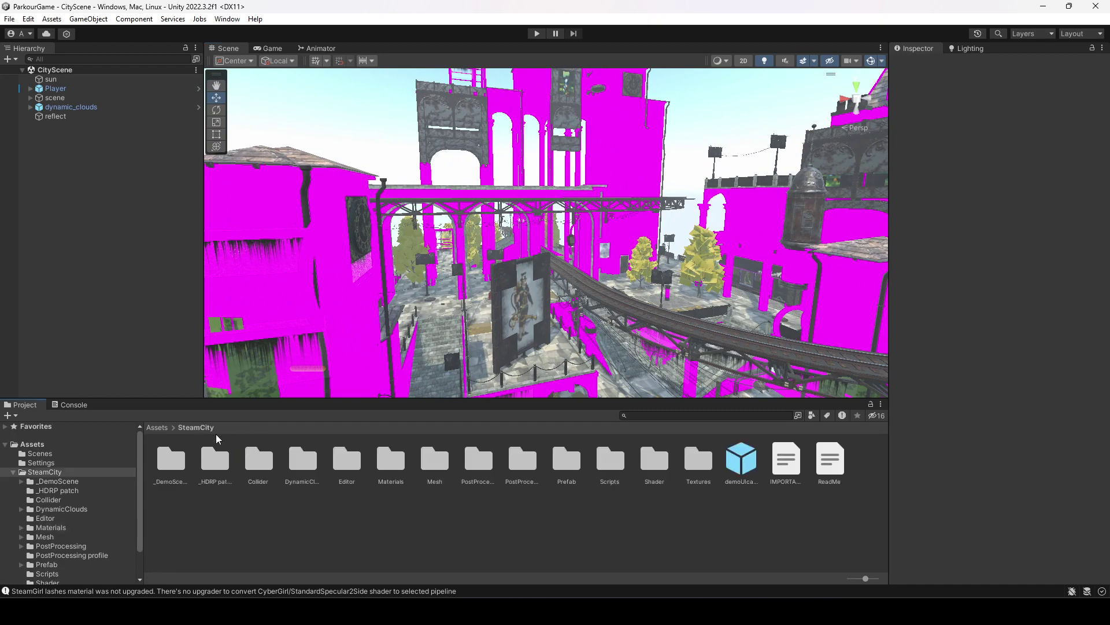
double_click(389, 466)
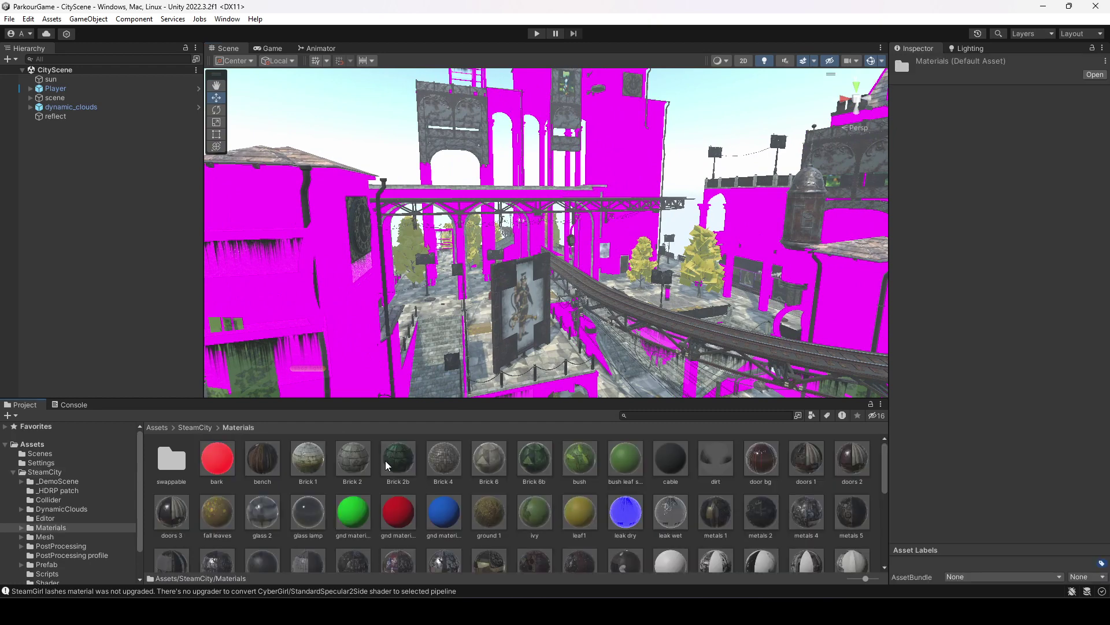
click(178, 464)
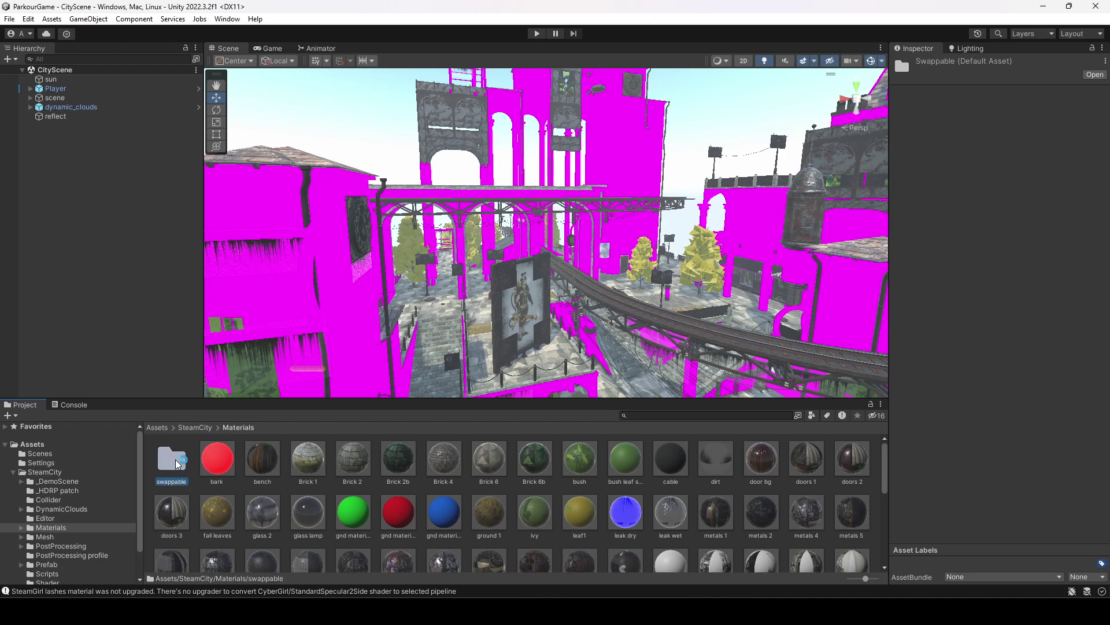
double_click(178, 464)
click(178, 464)
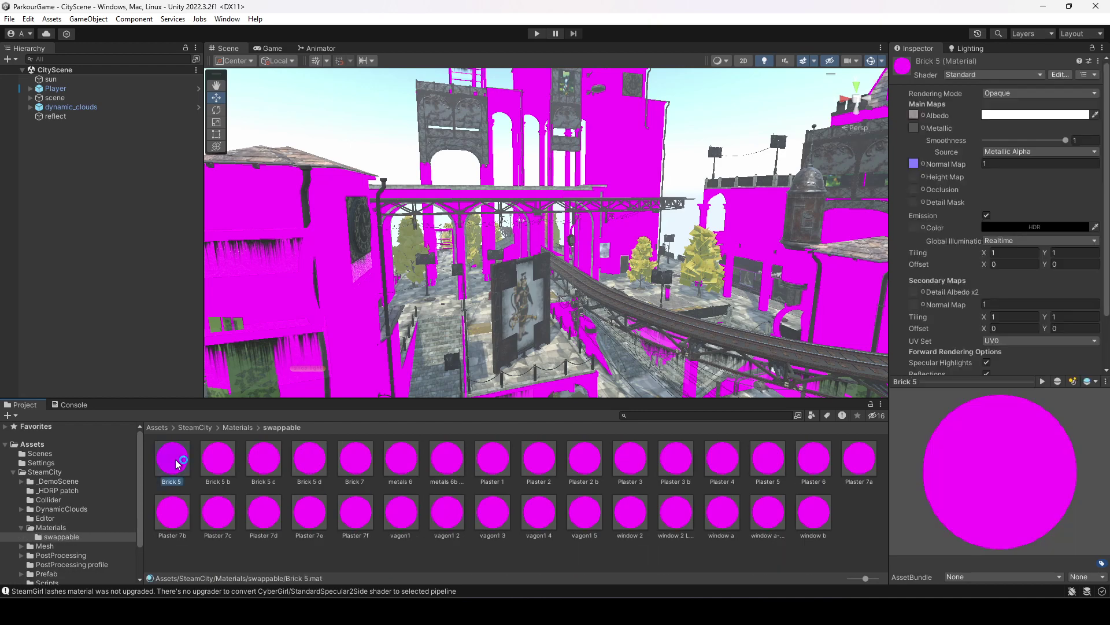
key(ctrl+a)
Step: Convert the selected swappable Built-in materials to URP and accept overwriting them
click(32, 20)
mouse_move(155, 473)
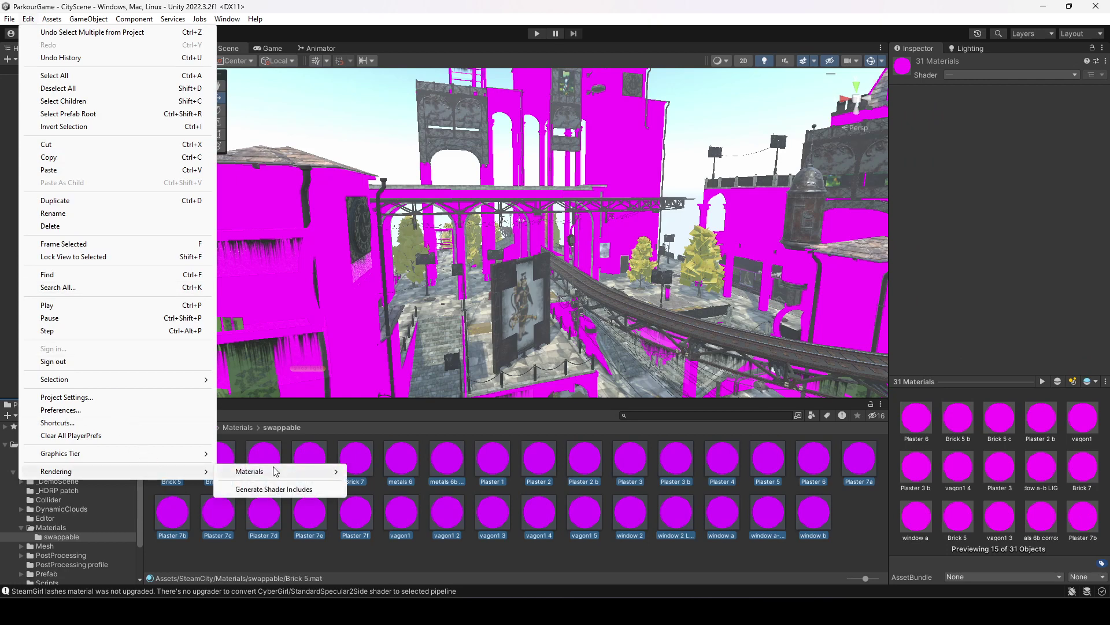
mouse_move(330, 473)
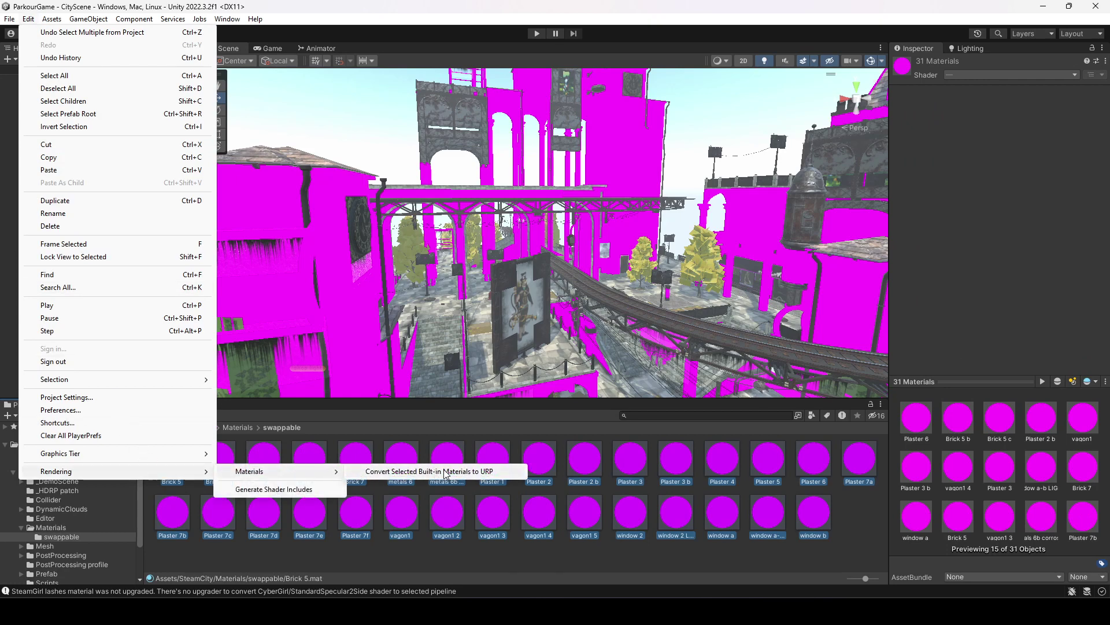
click(474, 472)
click(586, 328)
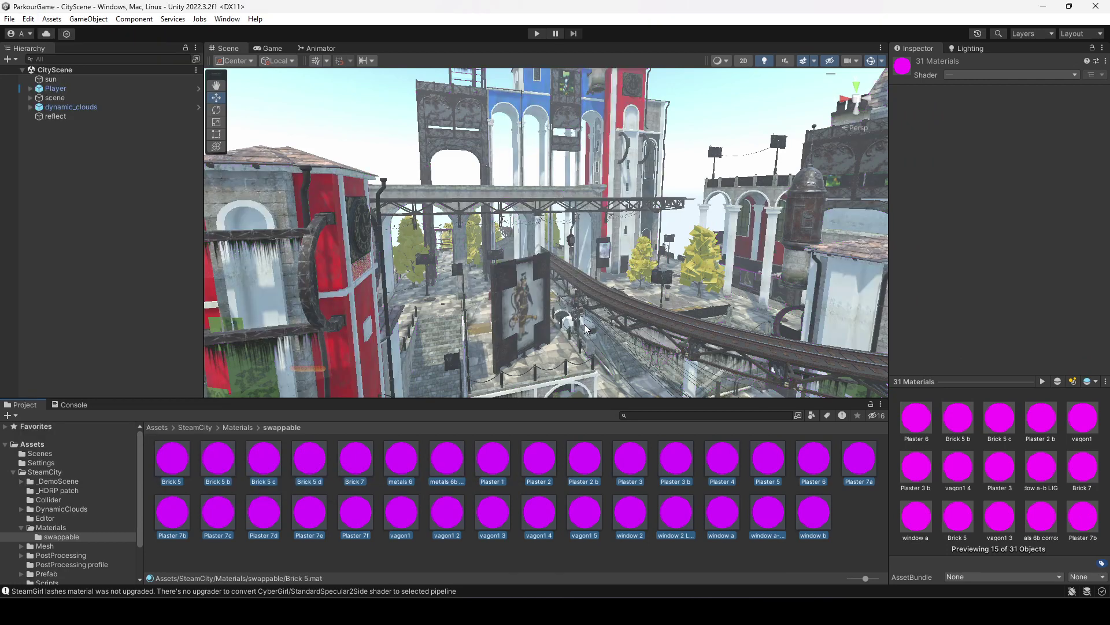
Step: Select the magenta strip on the building corner in the scene and locate its metals 6 material in the project
right_drag(451, 262, 857, 297)
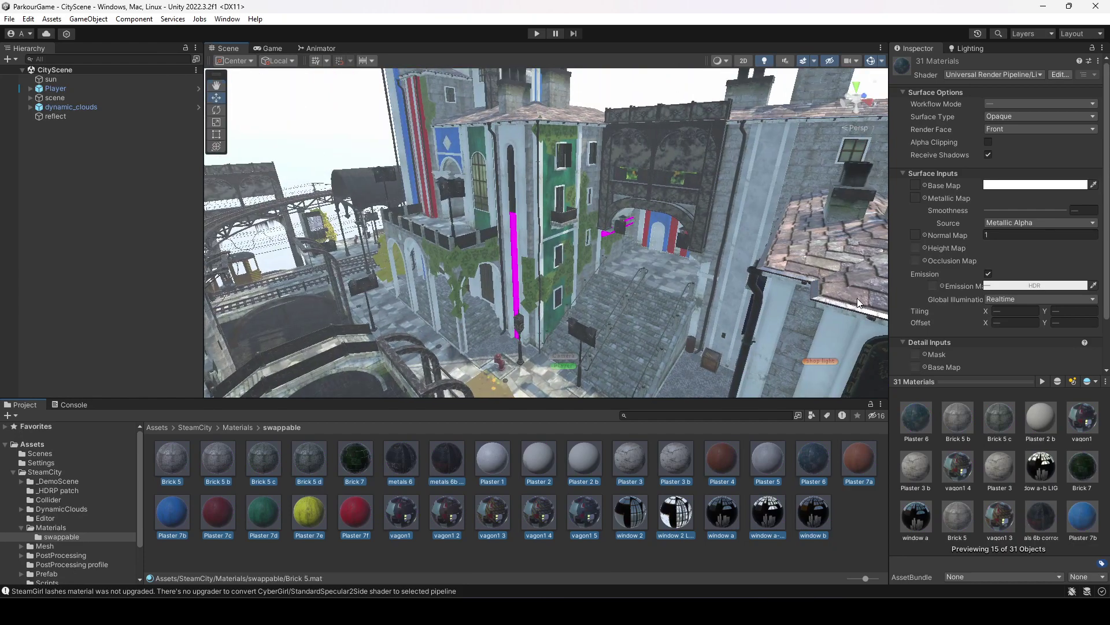
right_drag(561, 136, 516, 179)
click(711, 565)
key(w)
right_drag(561, 270, 529, 200)
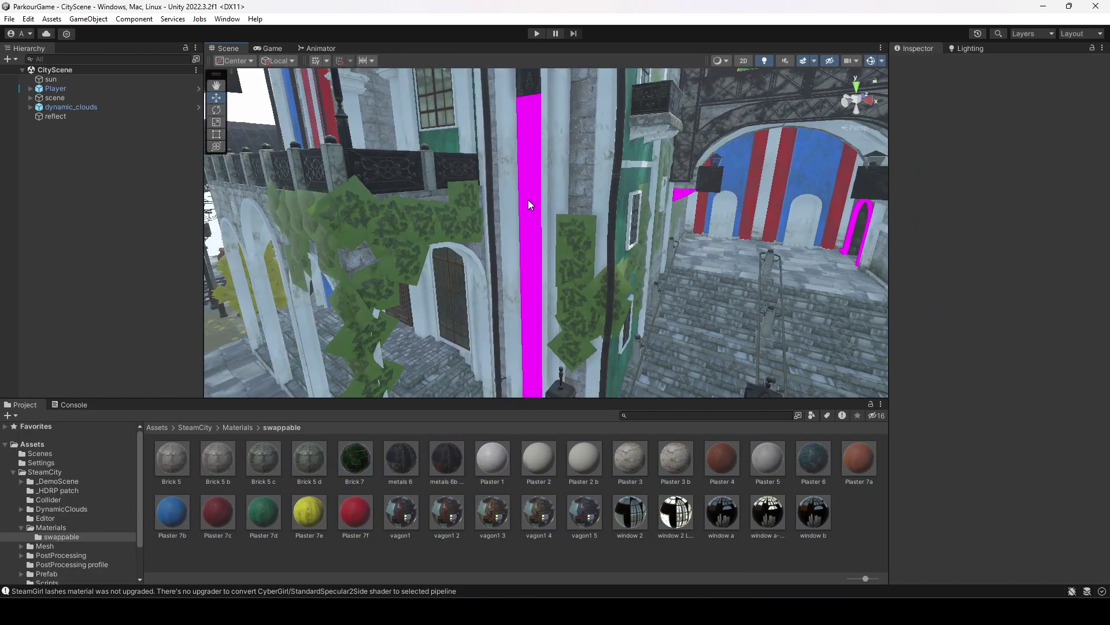
click(529, 201)
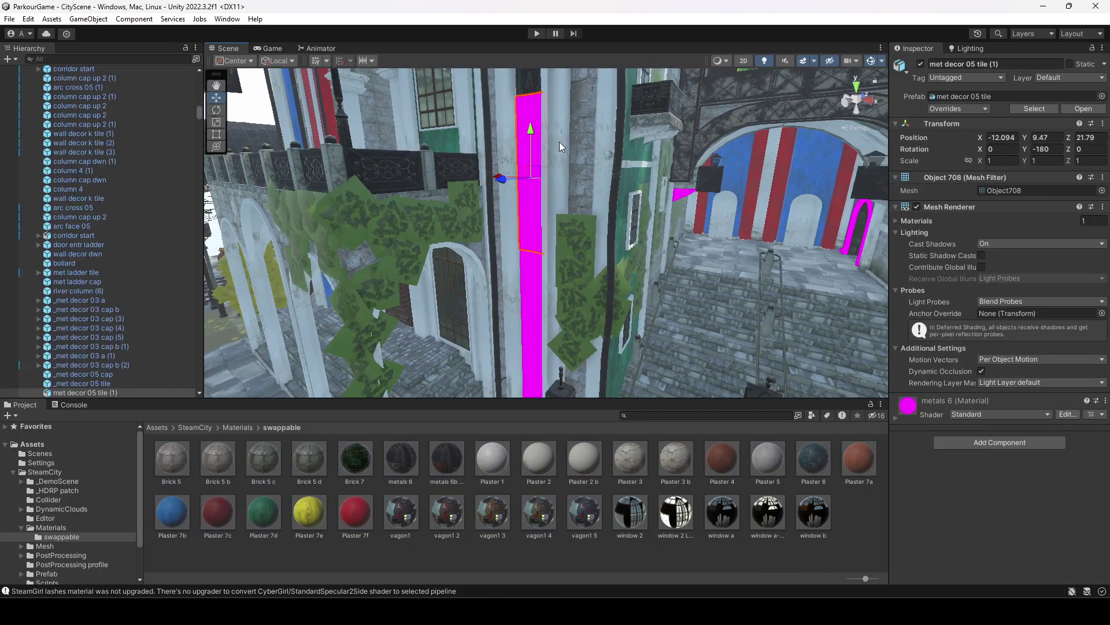
right_click(909, 404)
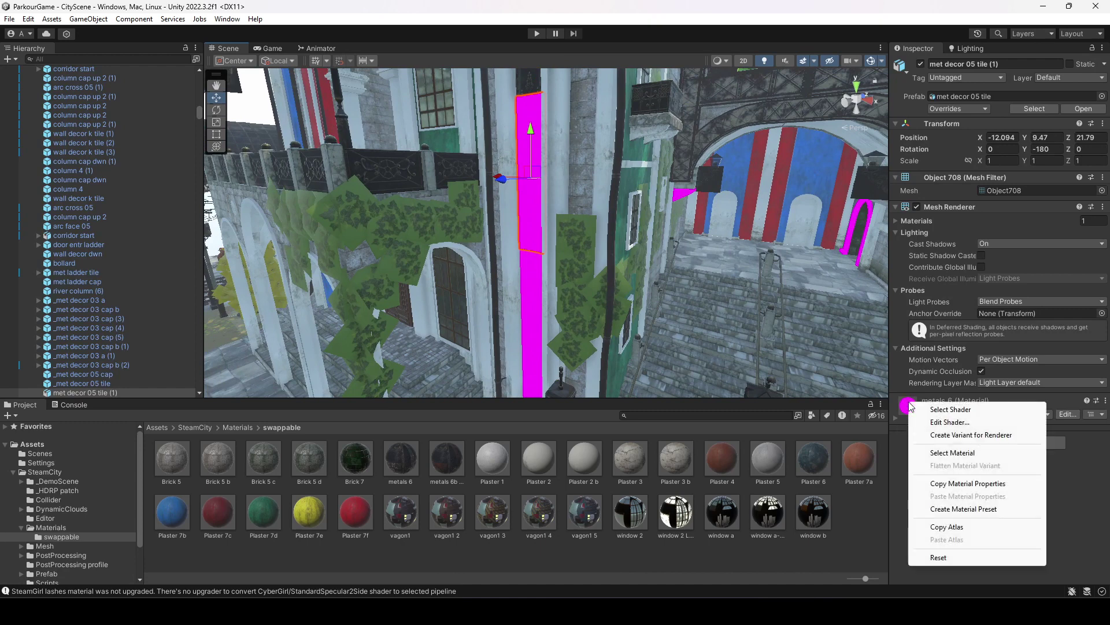
click(952, 454)
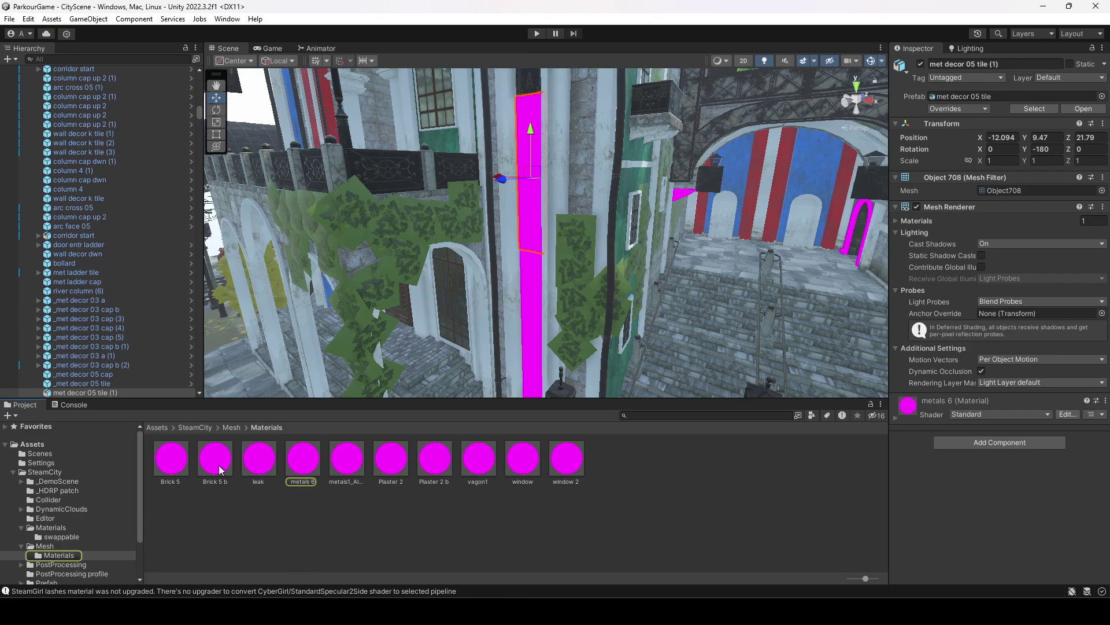
Step: Open the Materials subfolder of the SteamCity Mesh folder and select all the materials in it
click(206, 428)
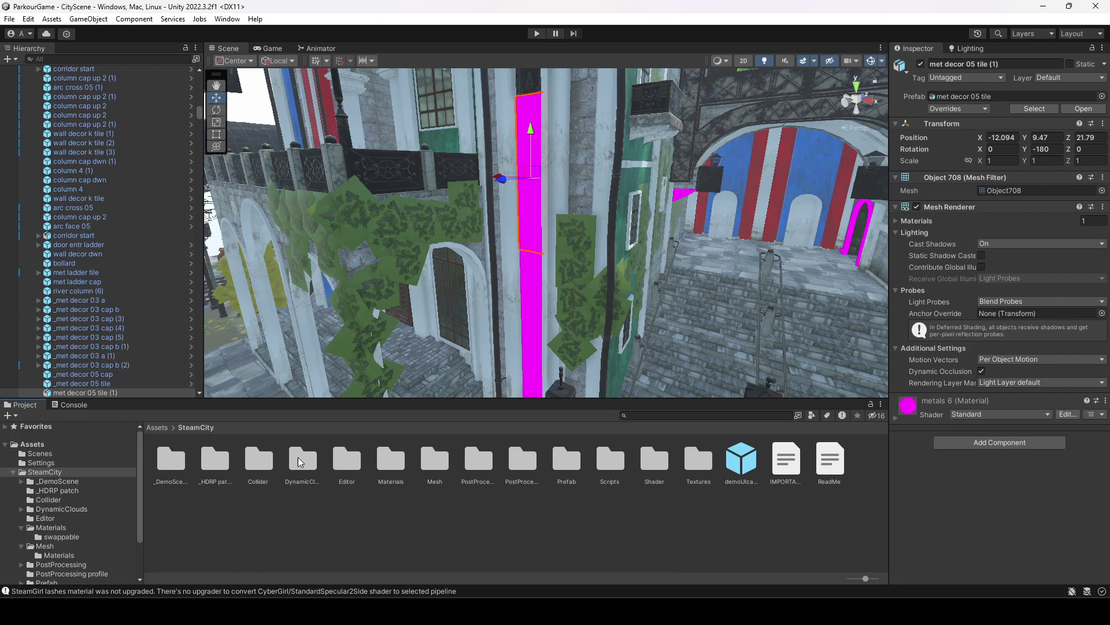
double_click(435, 461)
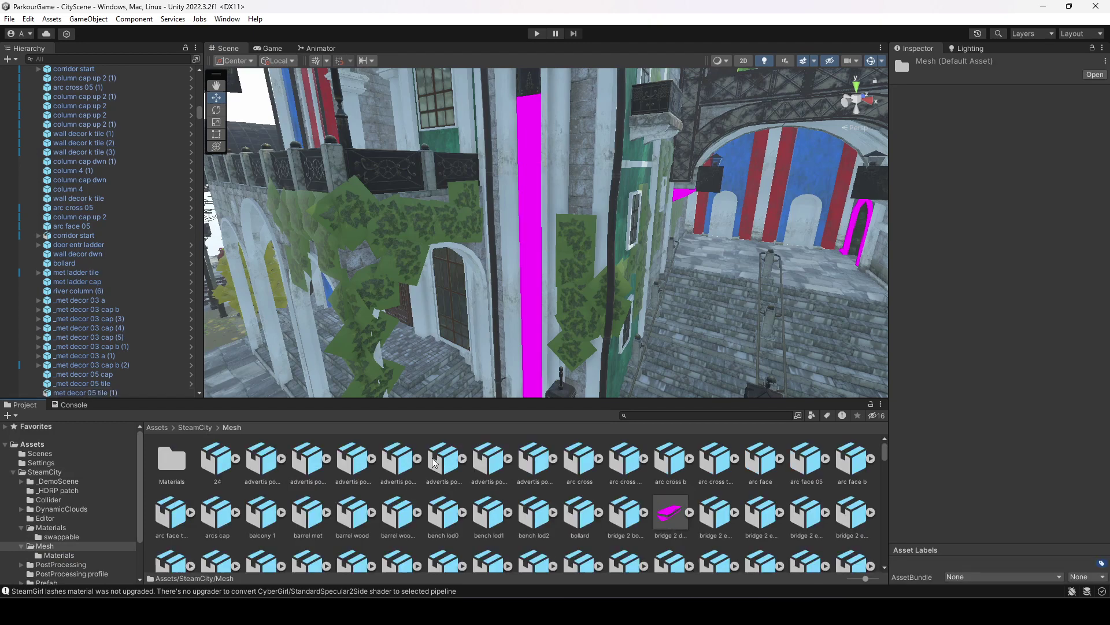
double_click(179, 469)
click(181, 470)
key(ctrl+a)
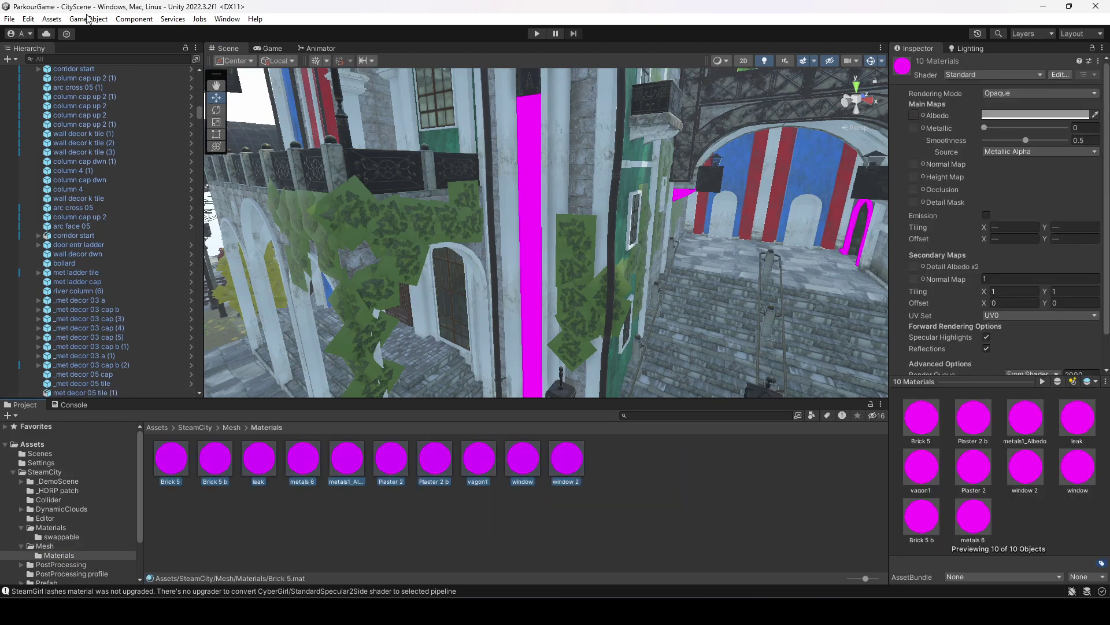
Step: Convert the selected Mesh folder Built-in materials to URP and accept overwriting them
click(28, 19)
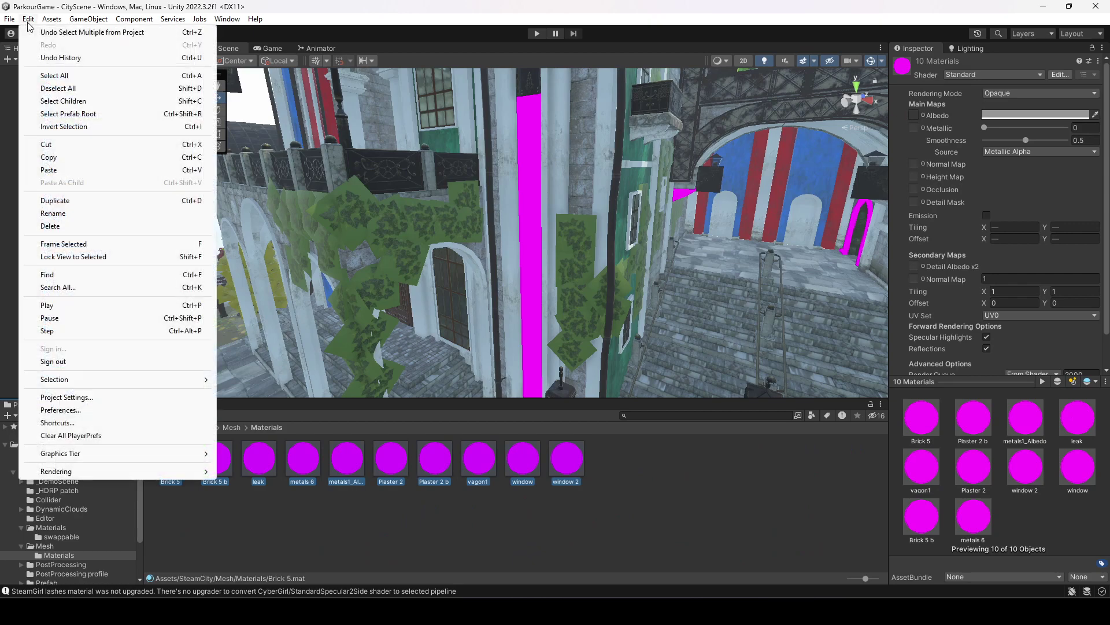
mouse_move(189, 471)
mouse_move(289, 476)
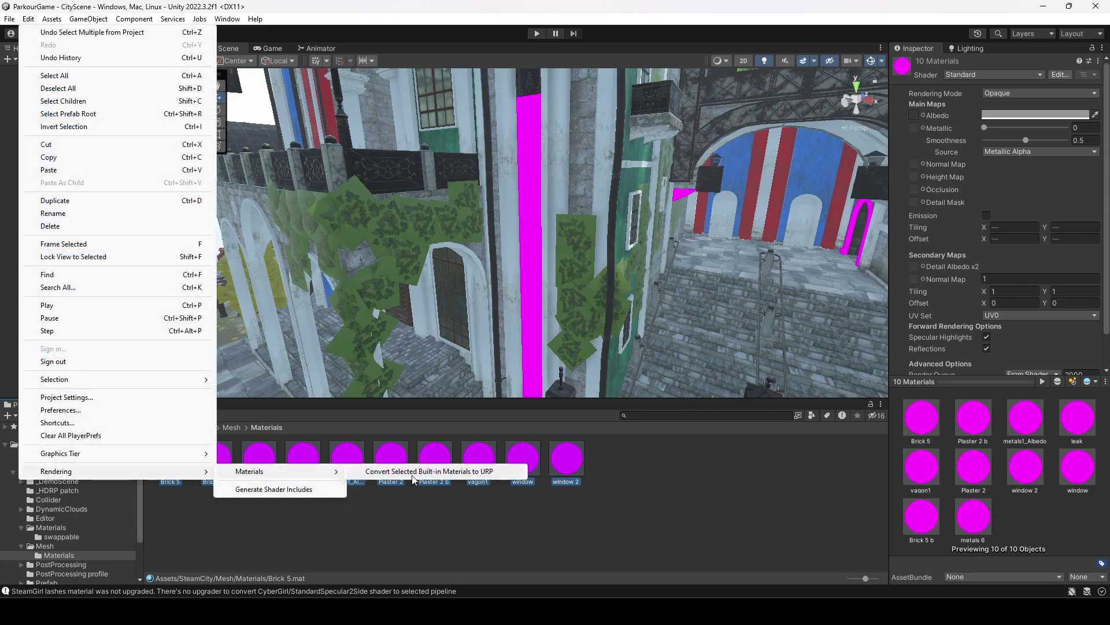
click(420, 477)
click(587, 327)
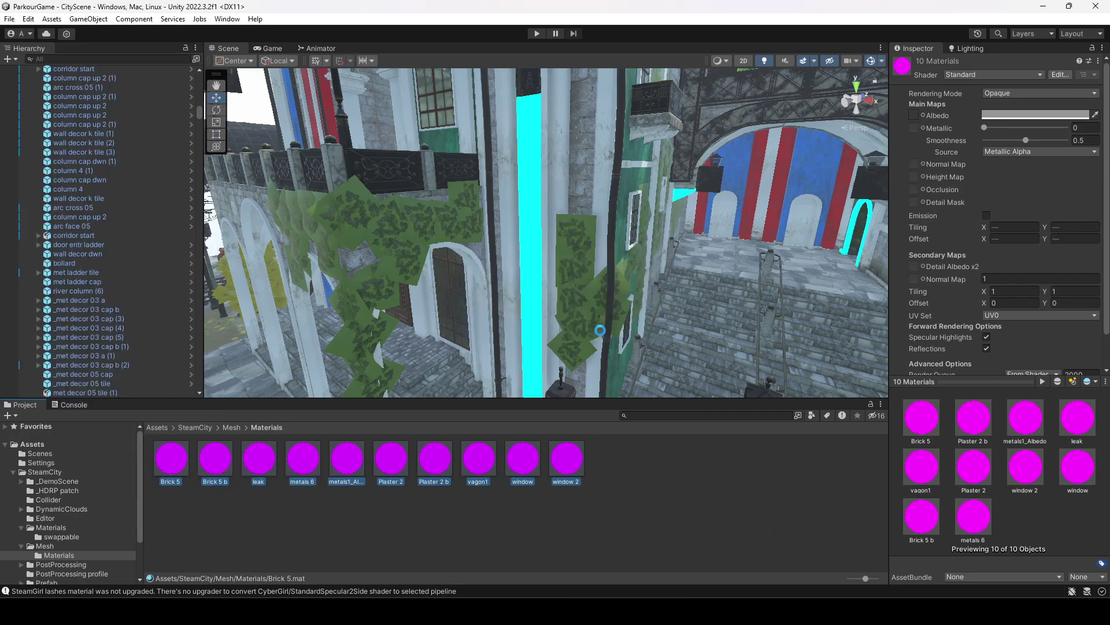
Step: Find the opaque leaf patch beside the open manhole and select its fall leaves 1 lod0 mesh
right_drag(636, 324, 599, 426)
right_drag(579, 254, 554, 255)
scroll(496, 286, up, 6)
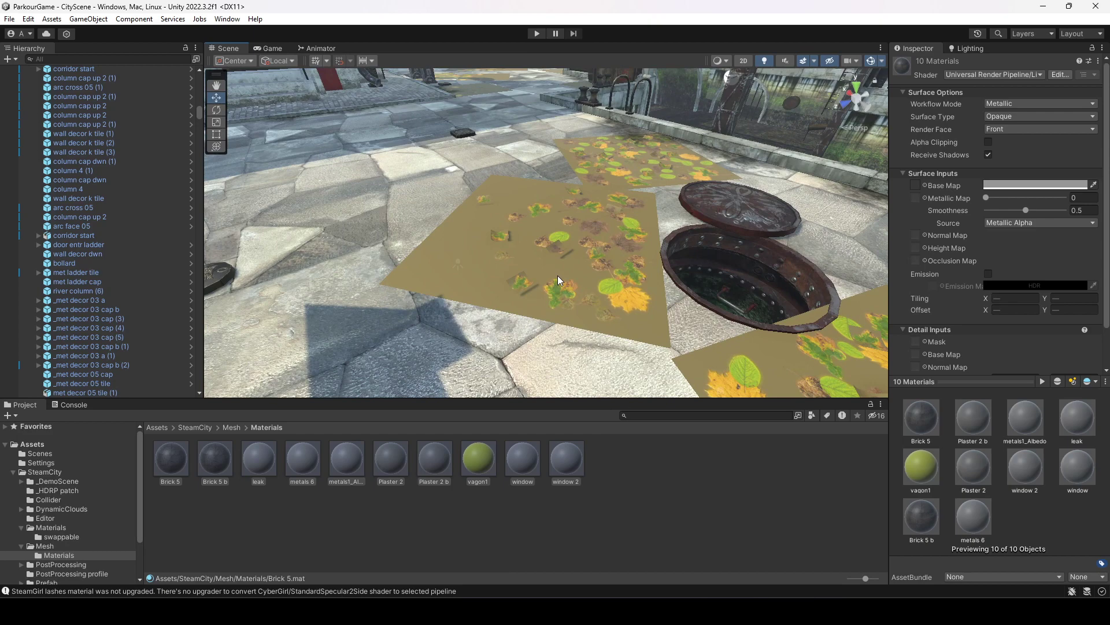
click(625, 533)
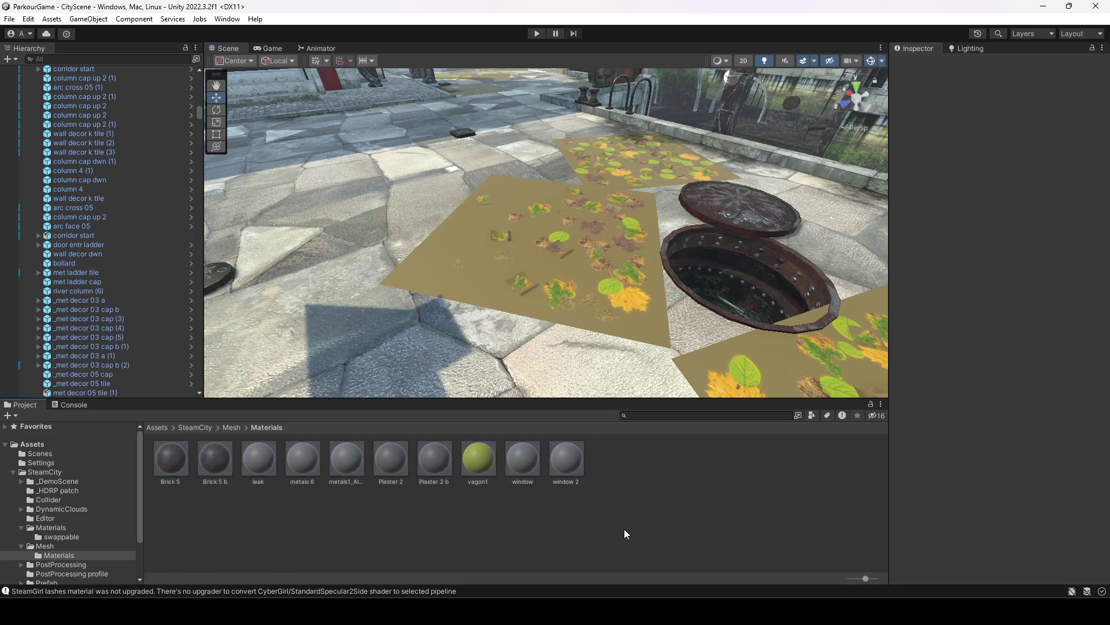
click(494, 235)
scroll(258, 384, down, 3)
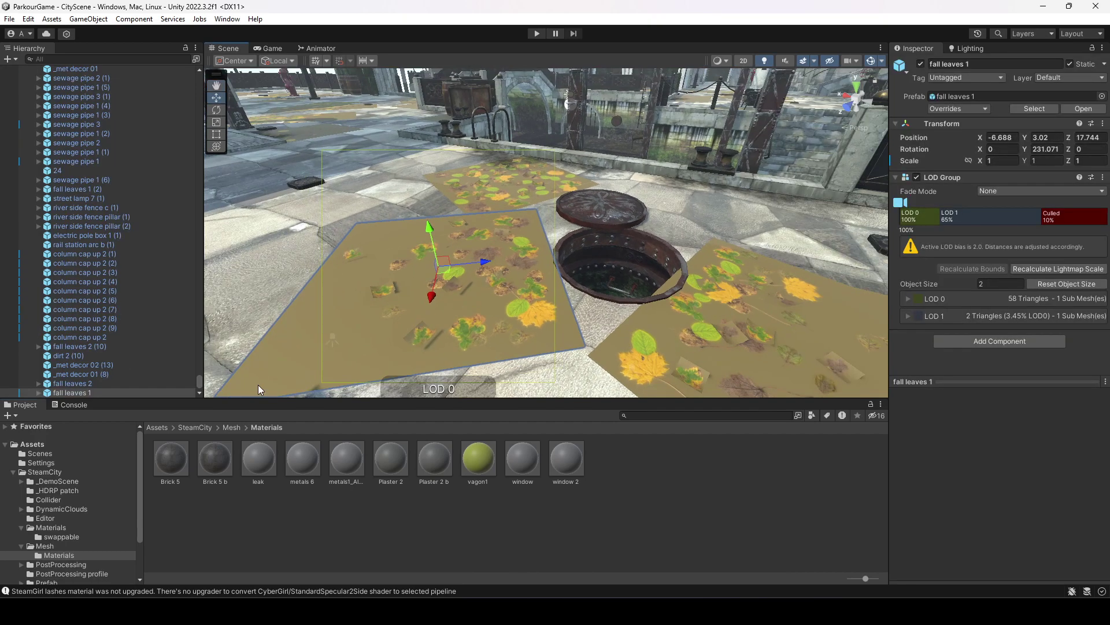
scroll(95, 380, down, 1)
click(89, 367)
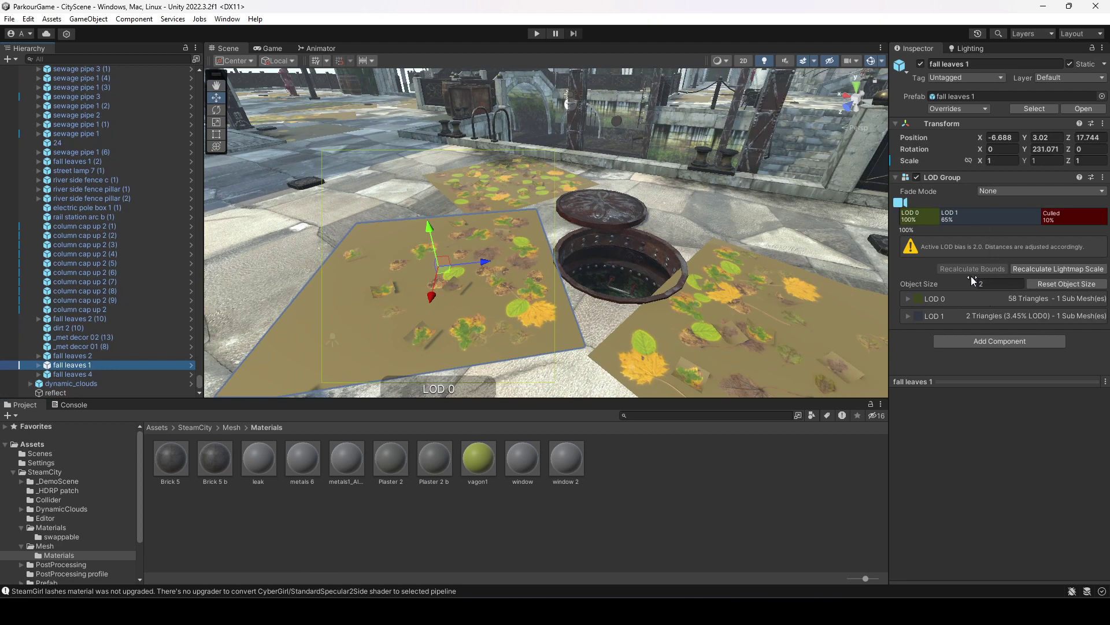
click(39, 365)
click(107, 356)
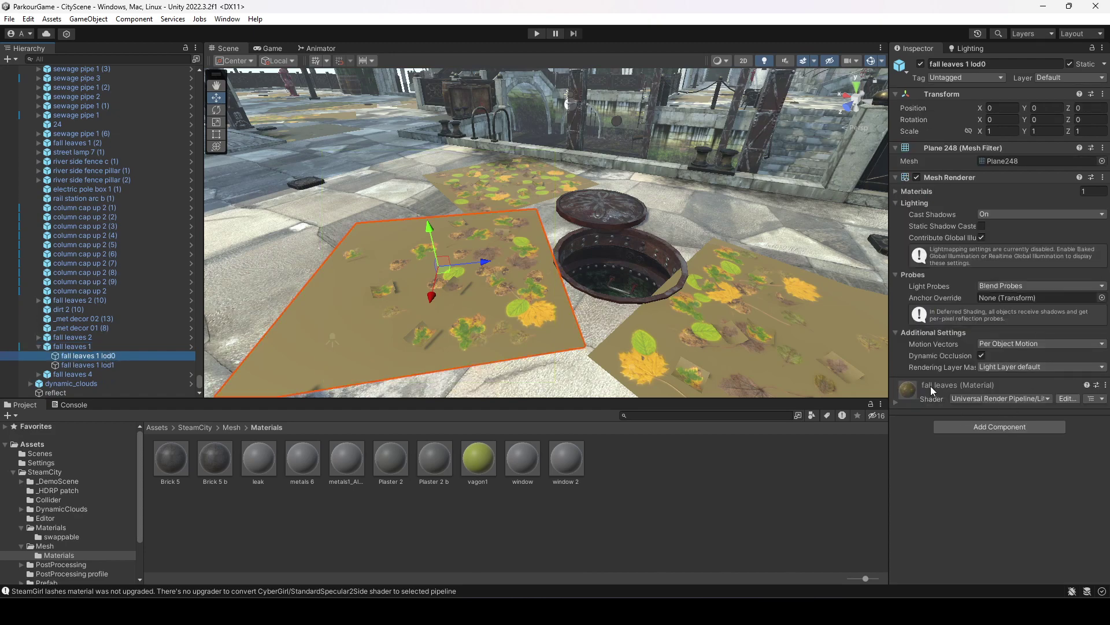
Step: Locate the mesh's fall leaves material in the project and set its Surface Type to Transparent
right_click(913, 387)
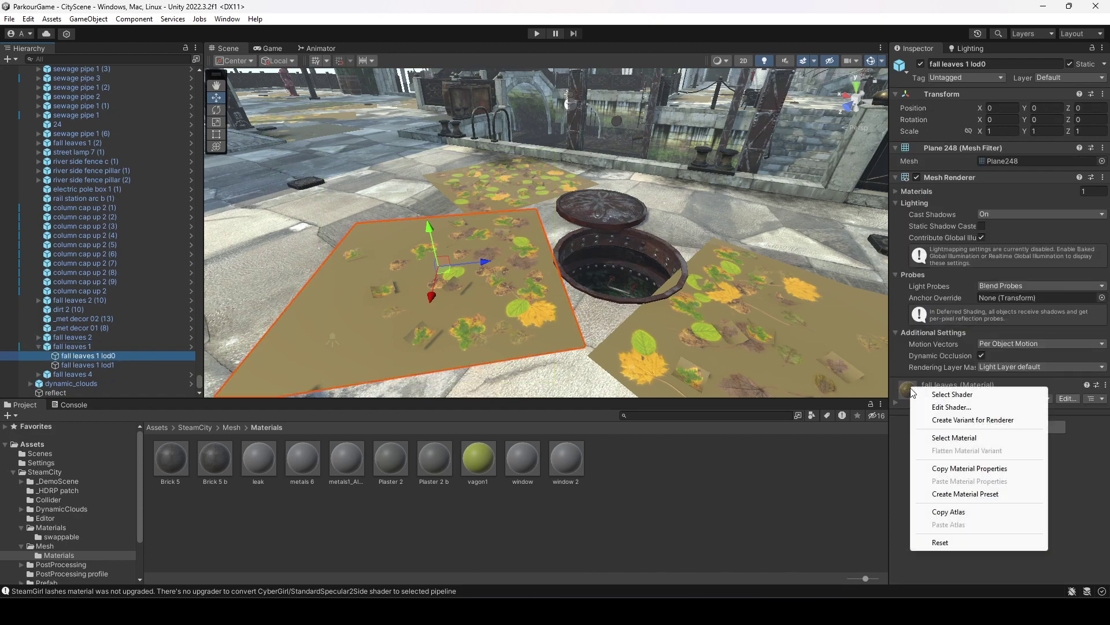
click(955, 438)
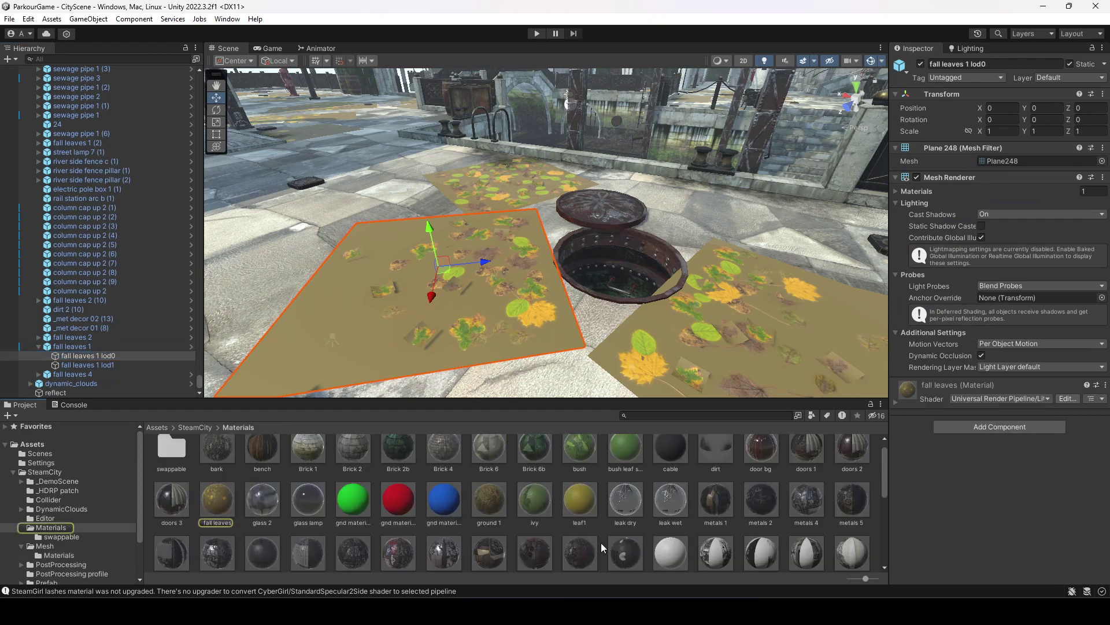
click(217, 501)
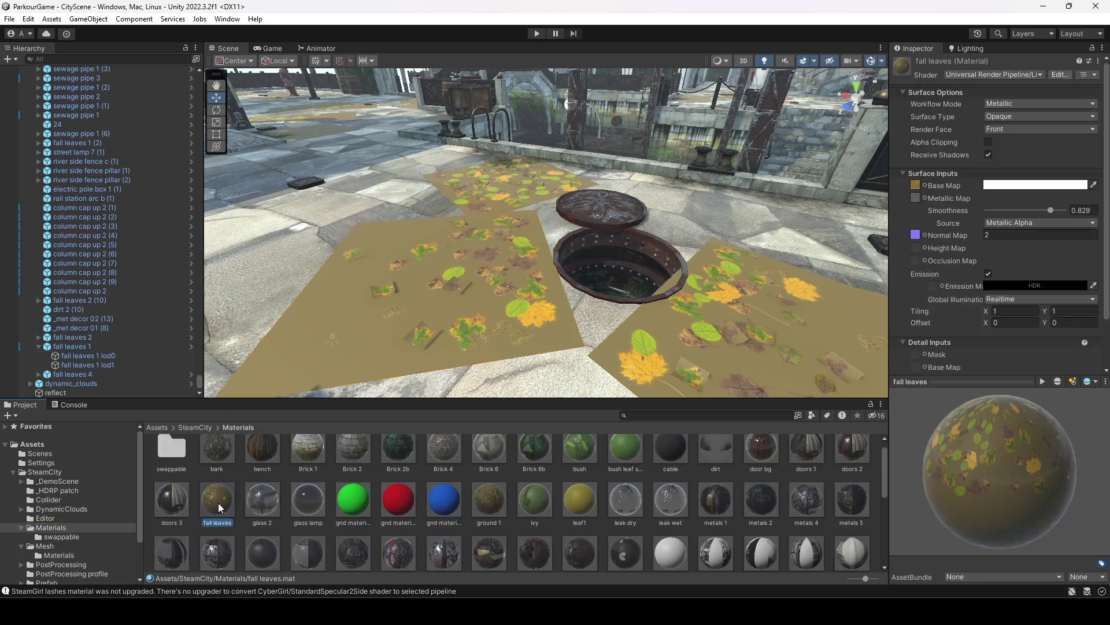
click(1025, 117)
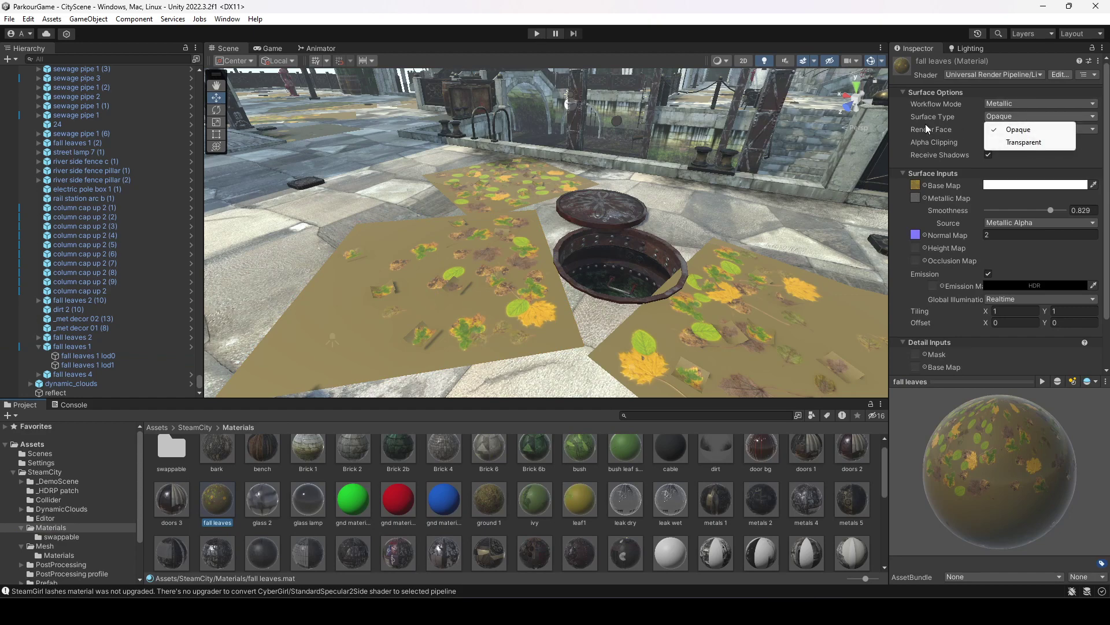
click(1019, 143)
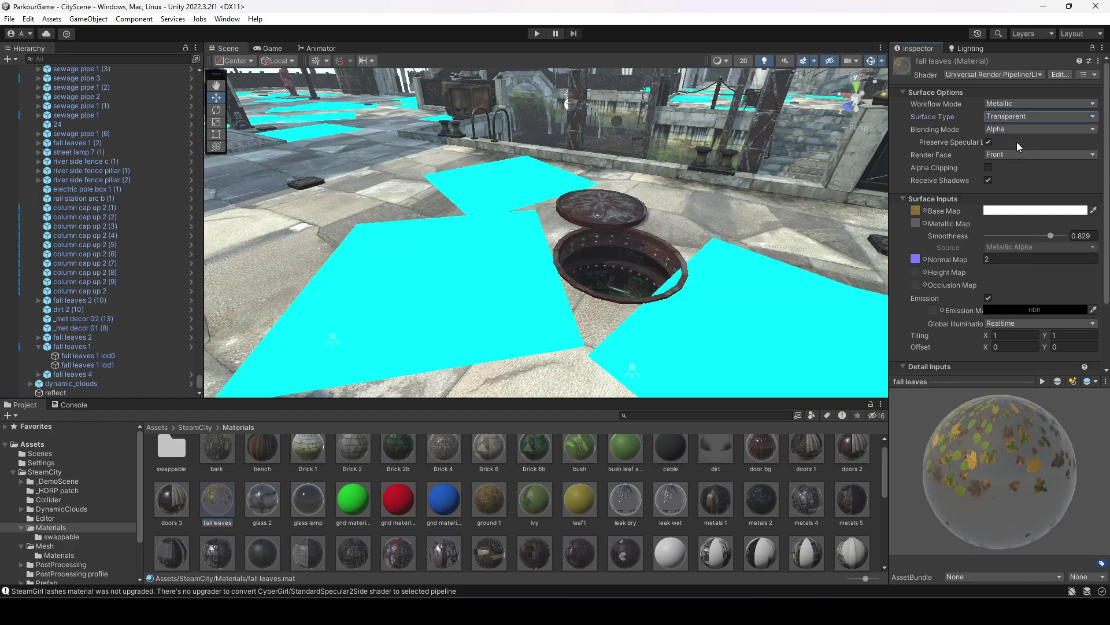
right_drag(693, 244, 718, 179)
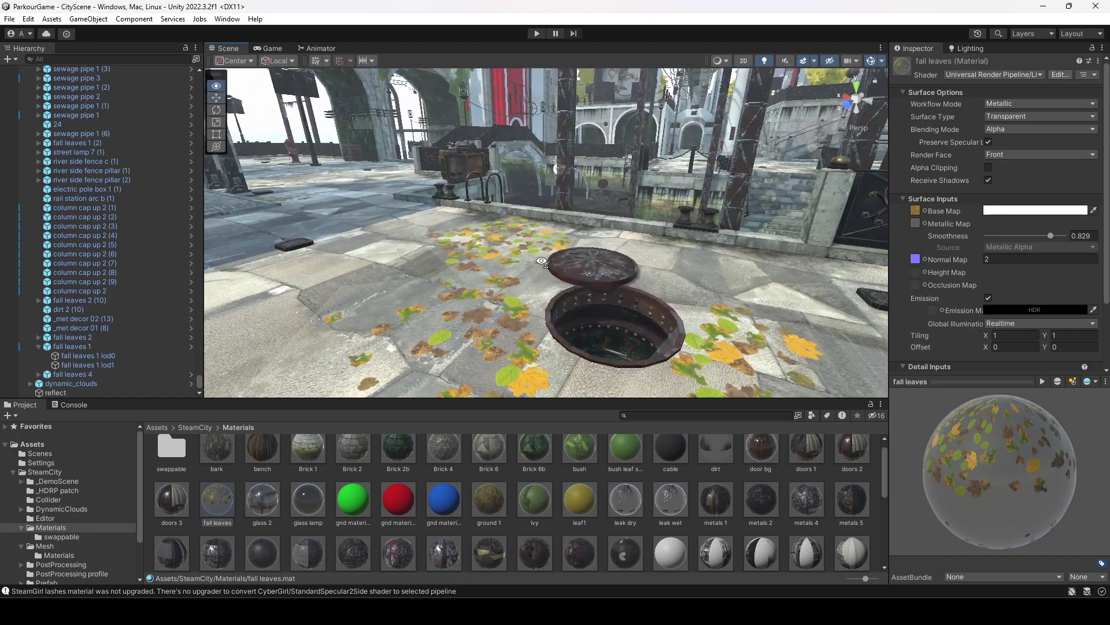
Step: Find the opaque ivy on the green building's wall and select the ivy lod0 mesh of ivy (13)
right_drag(543, 264, 683, 246)
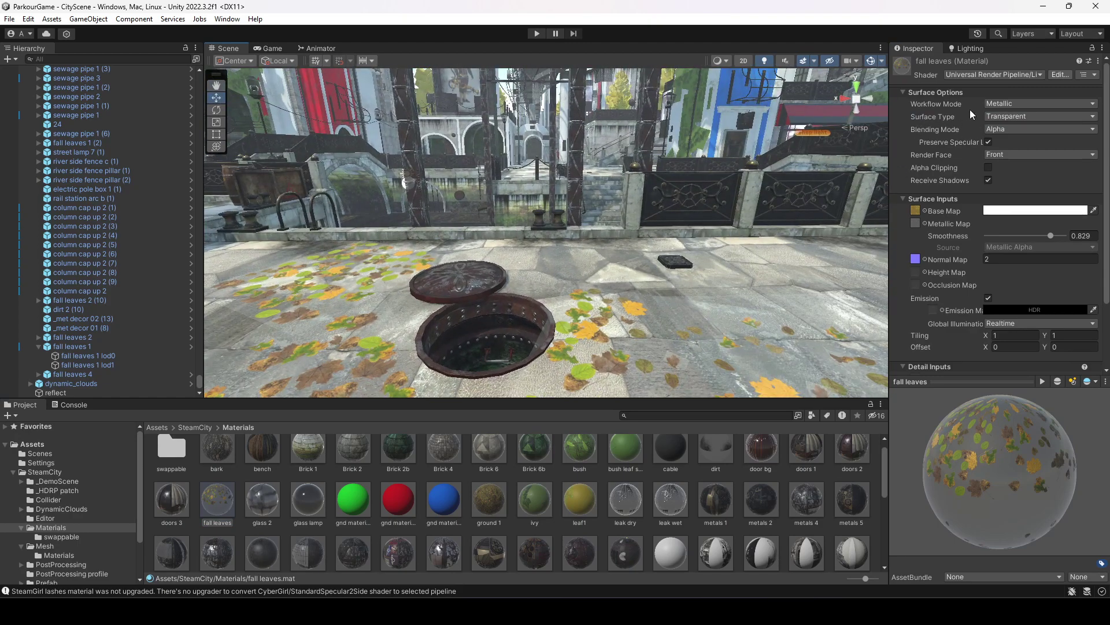
right_drag(622, 269, 615, 218)
click(613, 203)
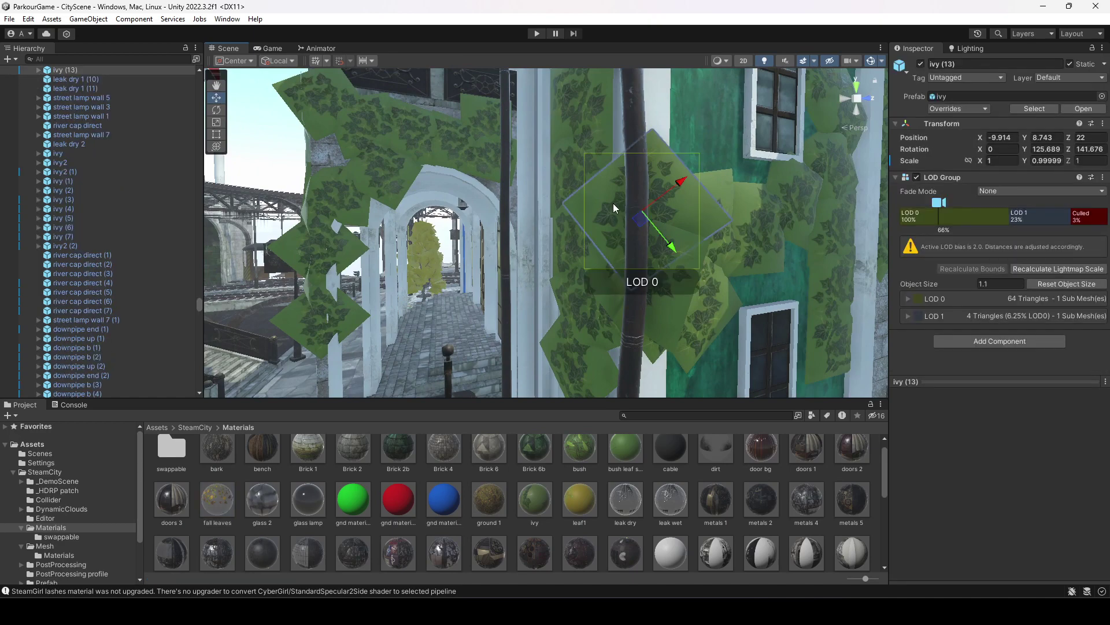
scroll(59, 291, up, 5)
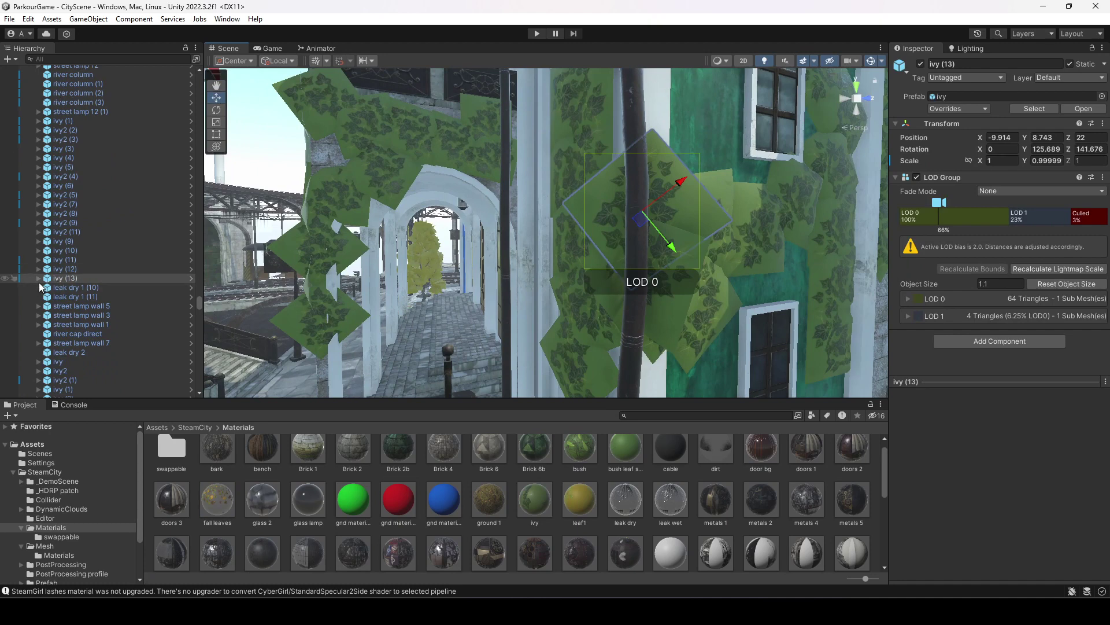
click(39, 278)
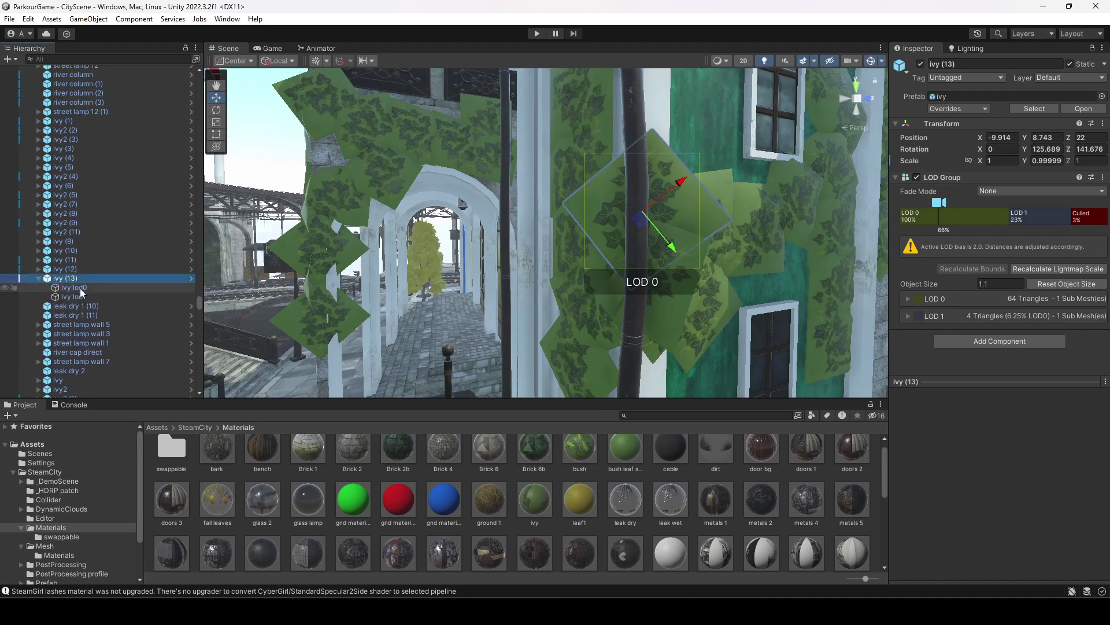
click(80, 288)
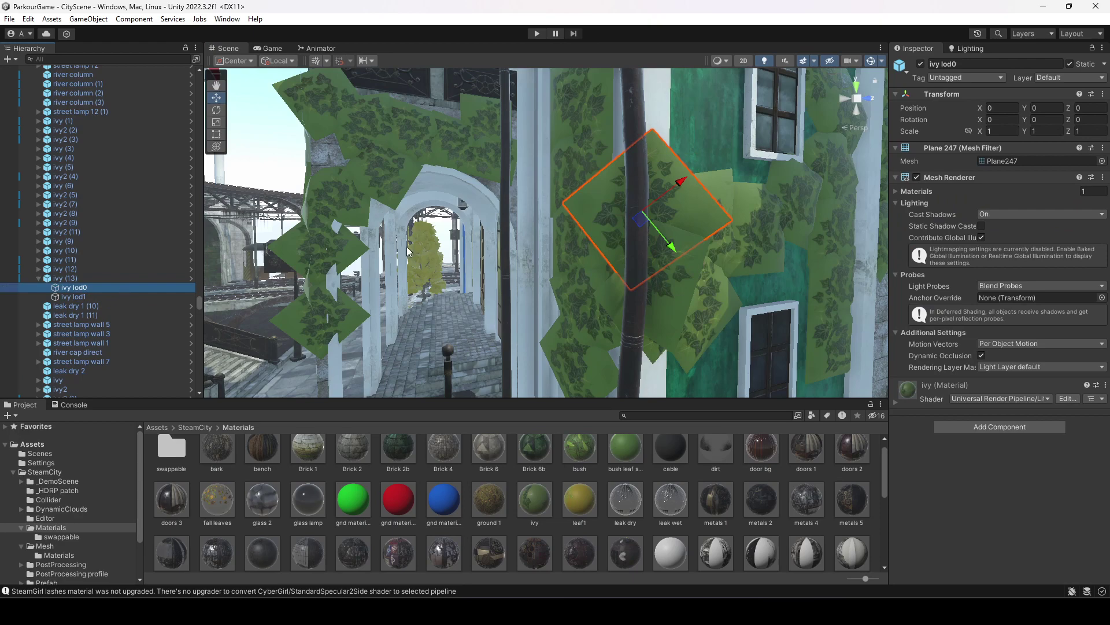
Step: Locate the mesh's ivy material in the project and set its Surface Type to Transparent
right_click(914, 395)
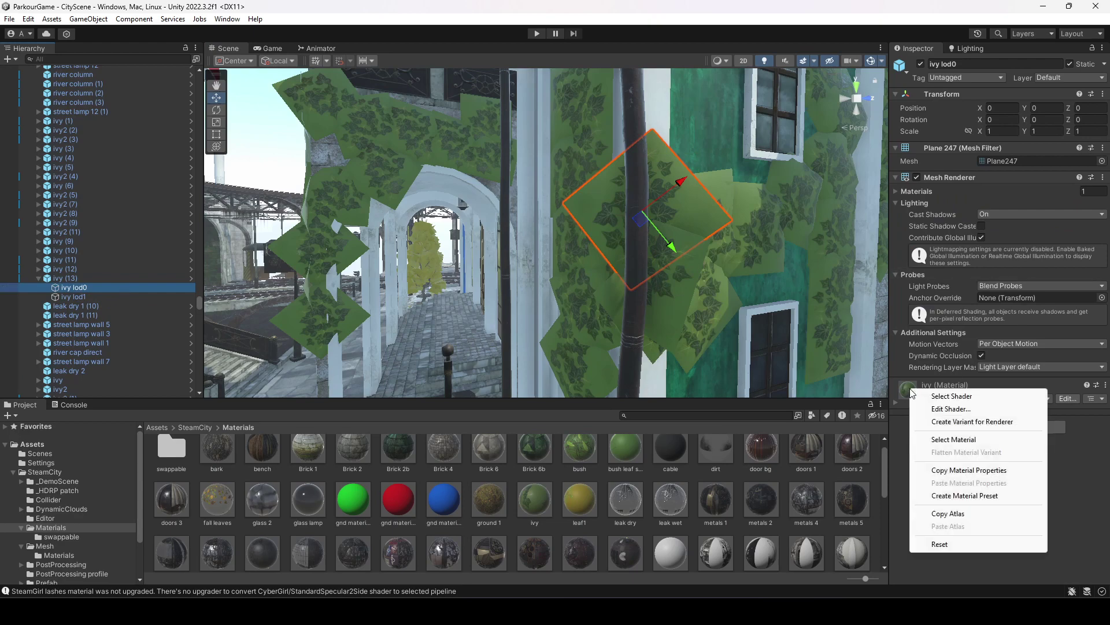
click(953, 441)
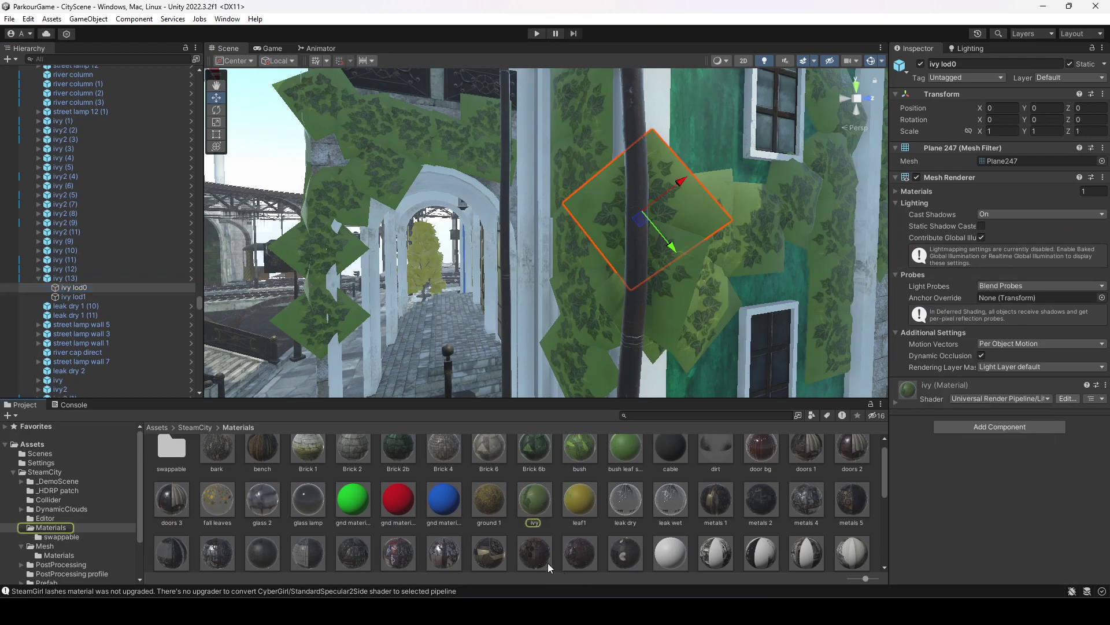
click(537, 501)
click(1035, 118)
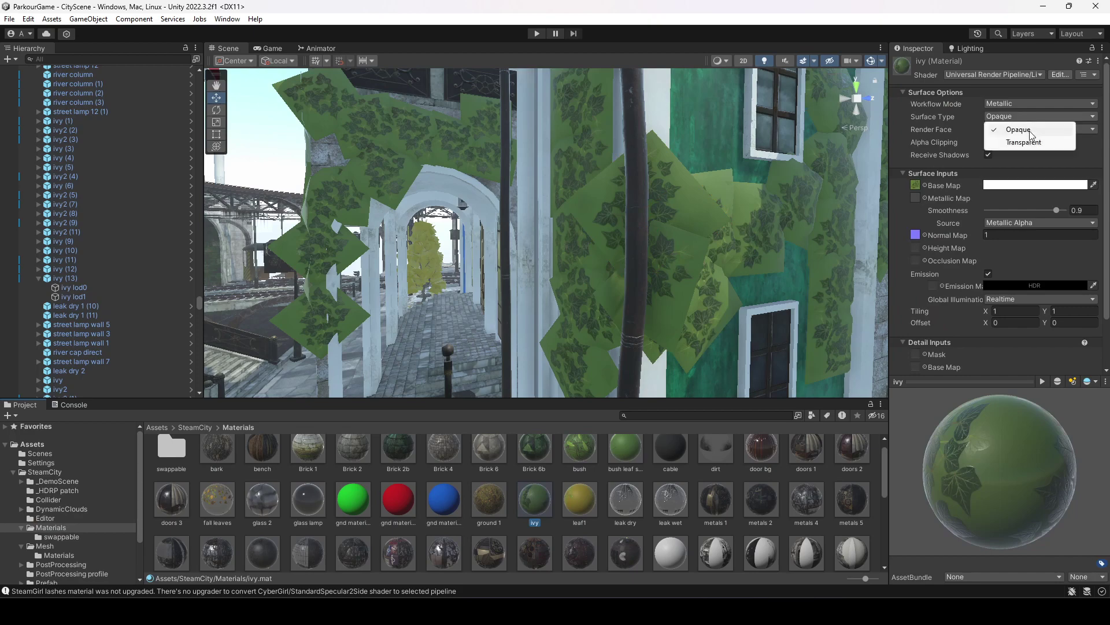
click(1029, 142)
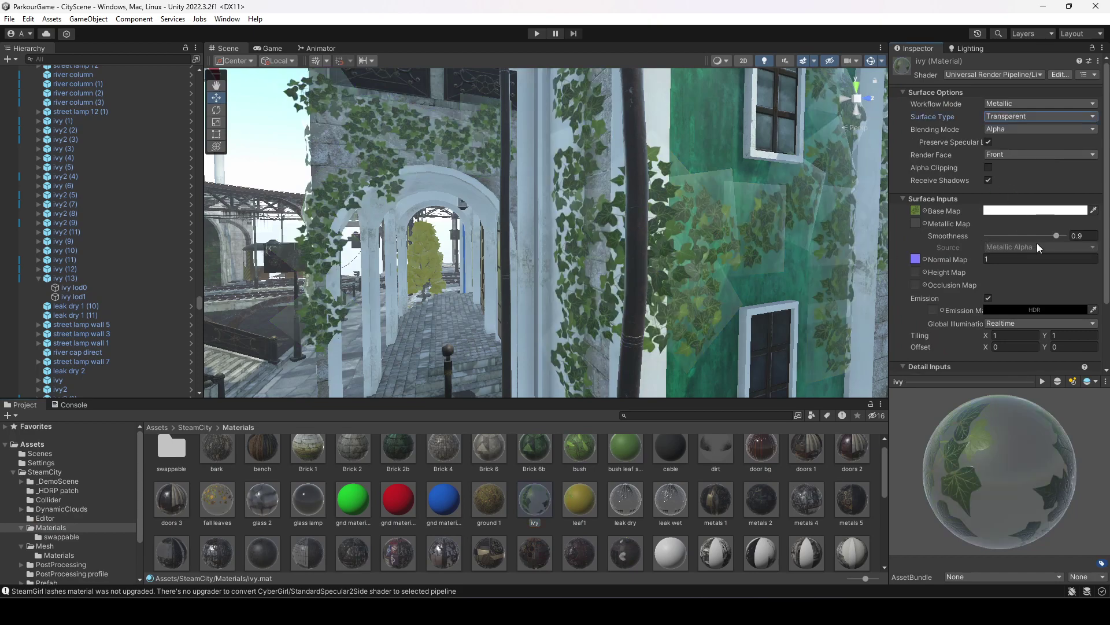
Step: Set the ivy material's Smoothness to 0 and check its Blending Mode options, keeping Alpha
drag(1056, 235, 983, 249)
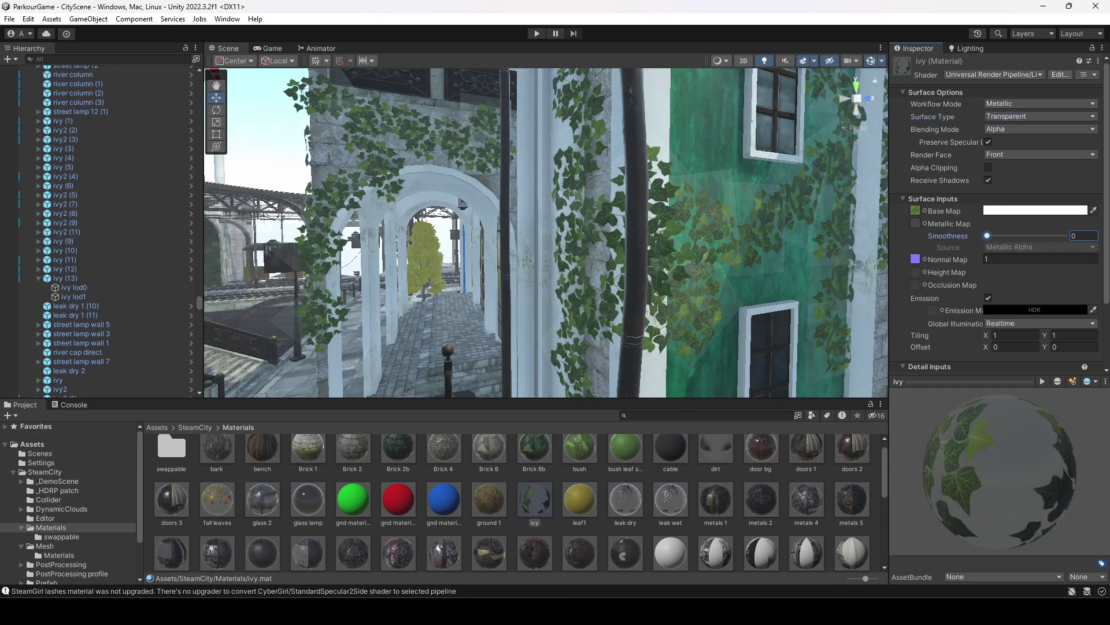
click(998, 128)
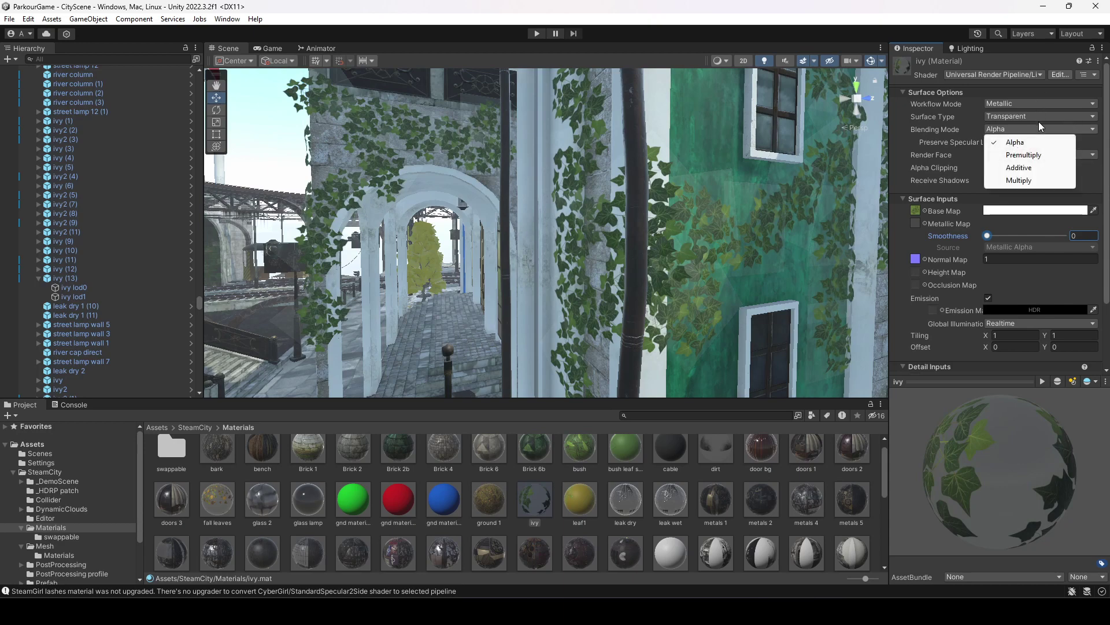
click(1020, 93)
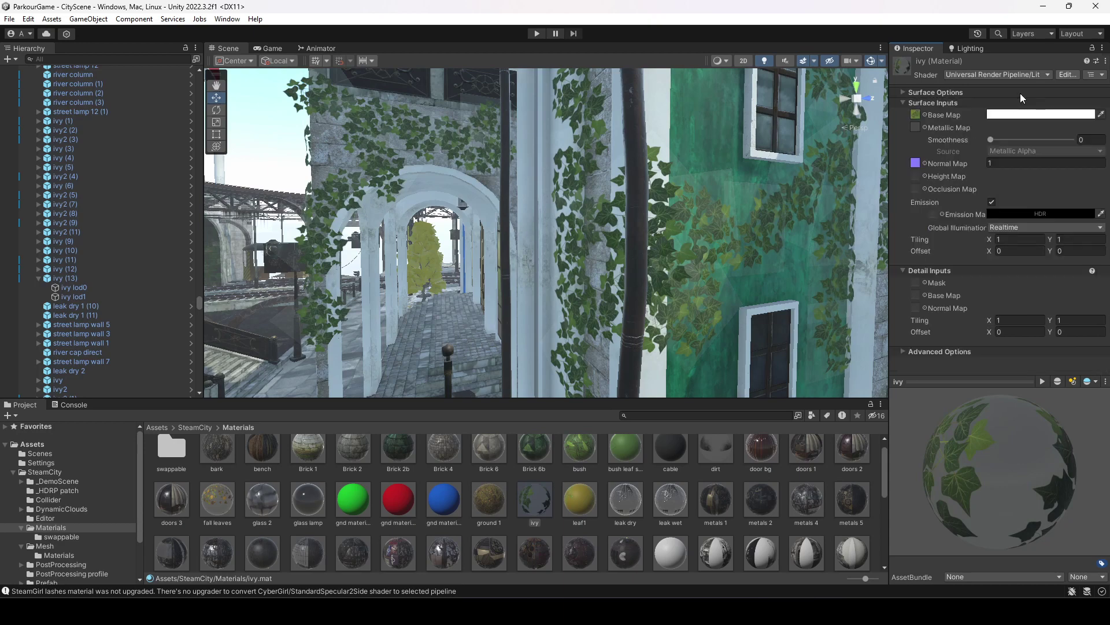
click(983, 91)
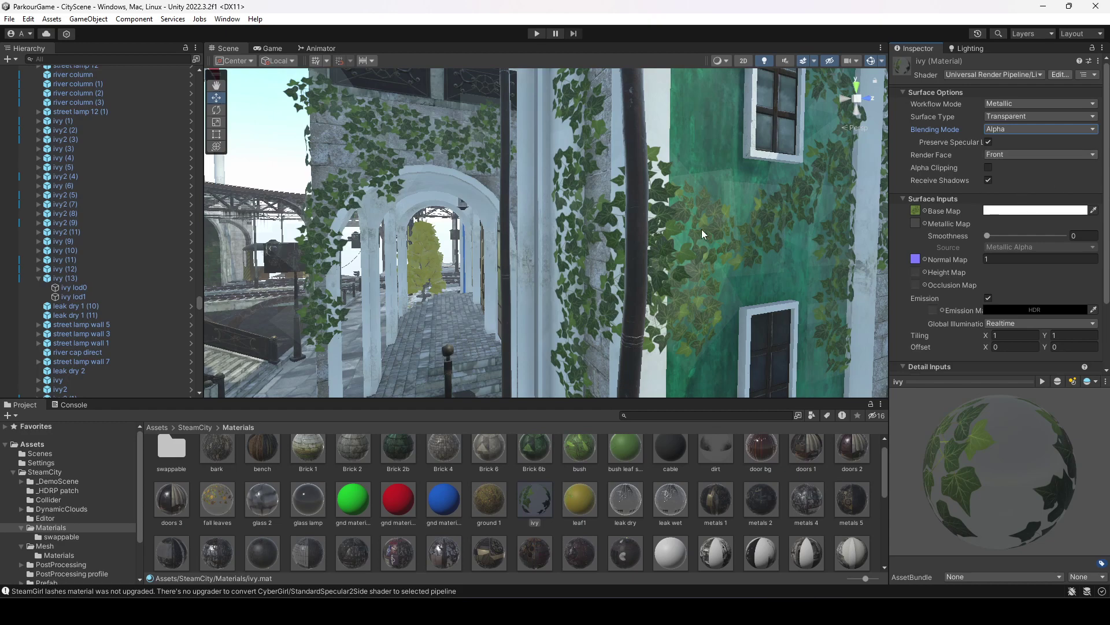
Step: Inspect the ivy on the green wall up close and turn off Preserve Specular Lighting for its material
key(w)
right_drag(740, 191, 660, 203)
key(d)
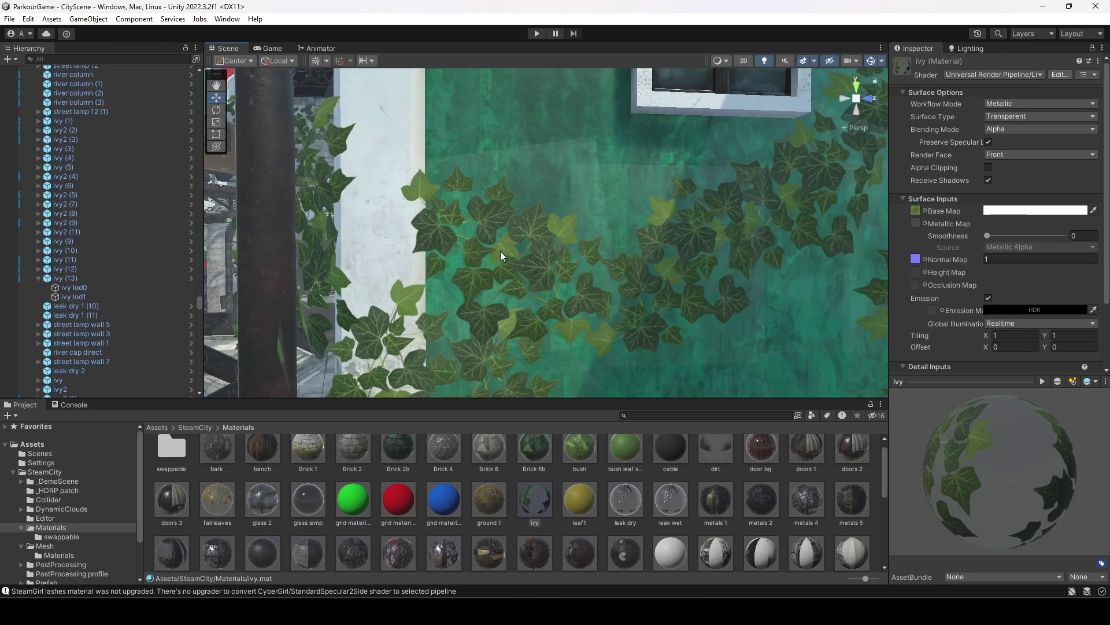
click(989, 142)
right_drag(718, 256, 709, 232)
alt+drag(709, 231, 418, 322)
click(989, 142)
click(989, 141)
Step: Return to the fallen leaves beside the open manhole and select the fall leaves 1 lod0 mesh
scroll(418, 322, up, 10)
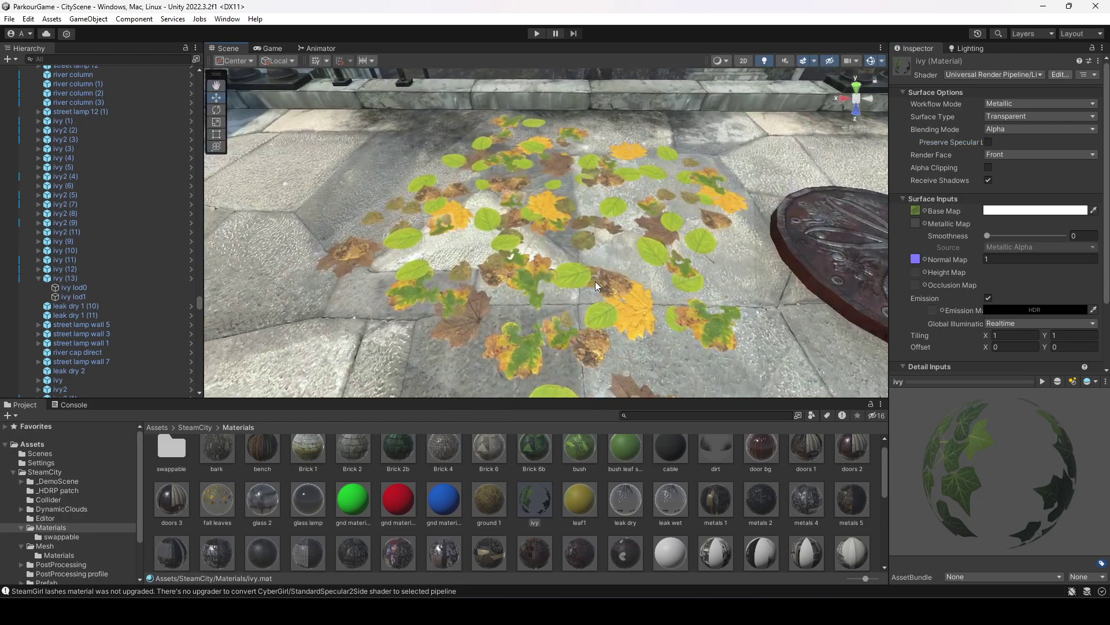
right_drag(382, 236, 698, 245)
scroll(703, 284, down, 5)
alt+drag(698, 245, 648, 243)
click(479, 249)
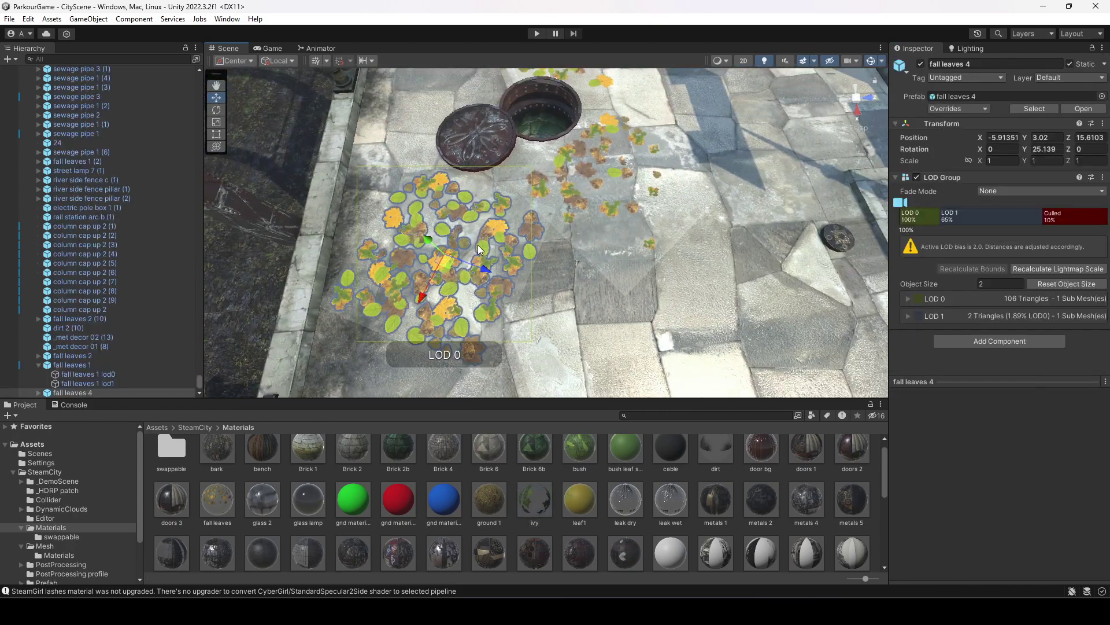
scroll(128, 381, down, 1)
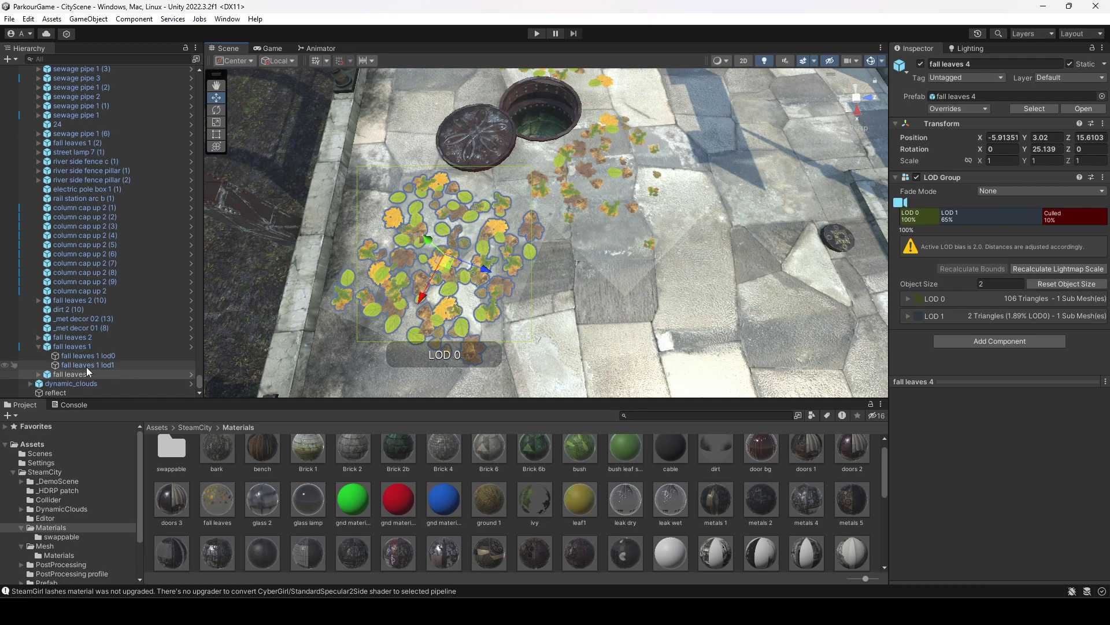
click(75, 357)
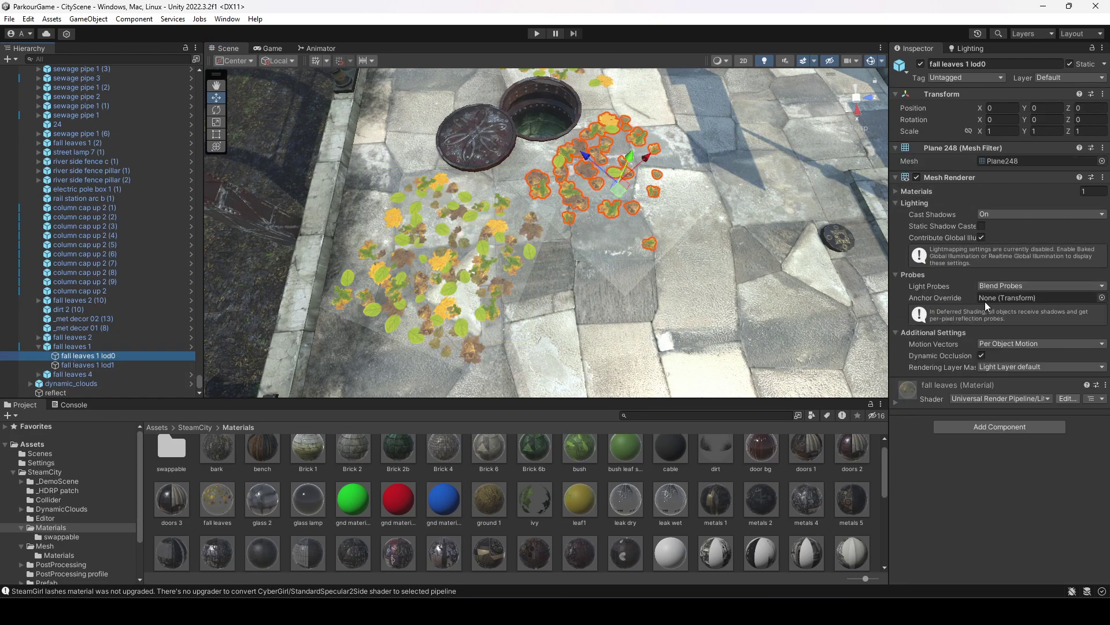
Step: Locate the mesh's fall leaves material in the project and turn off its Preserve Specular Lighting
right_click(903, 393)
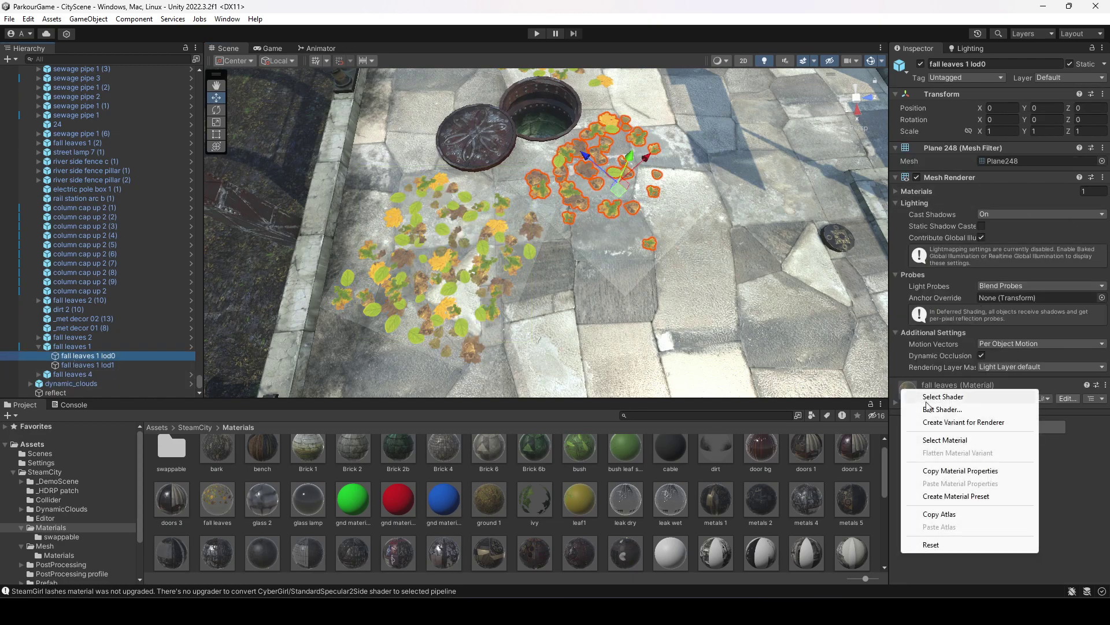
click(958, 443)
click(223, 498)
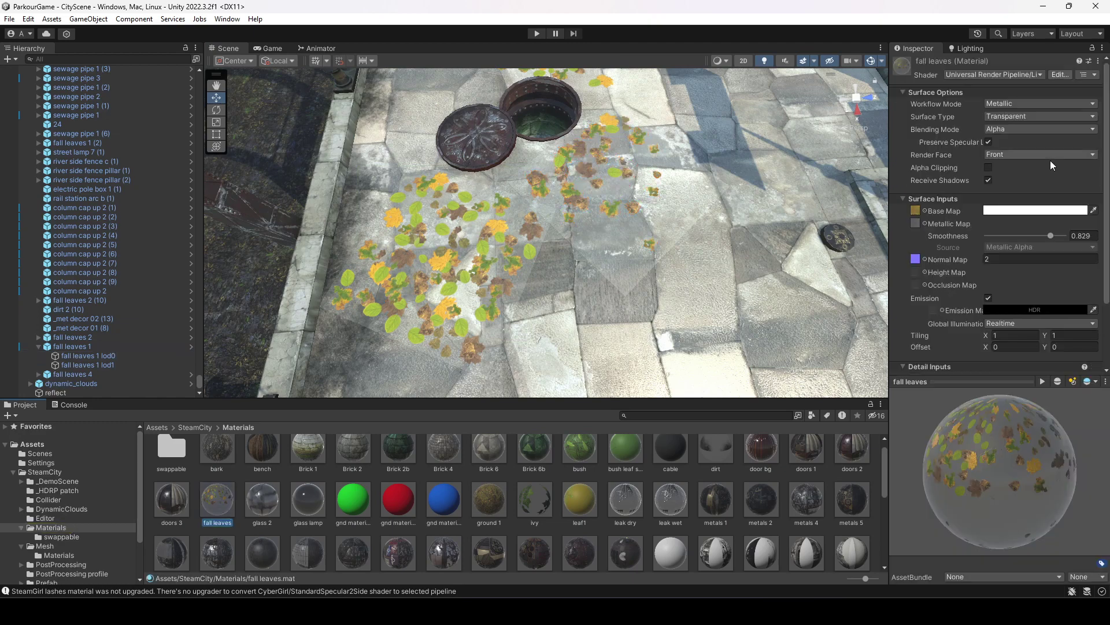
click(989, 142)
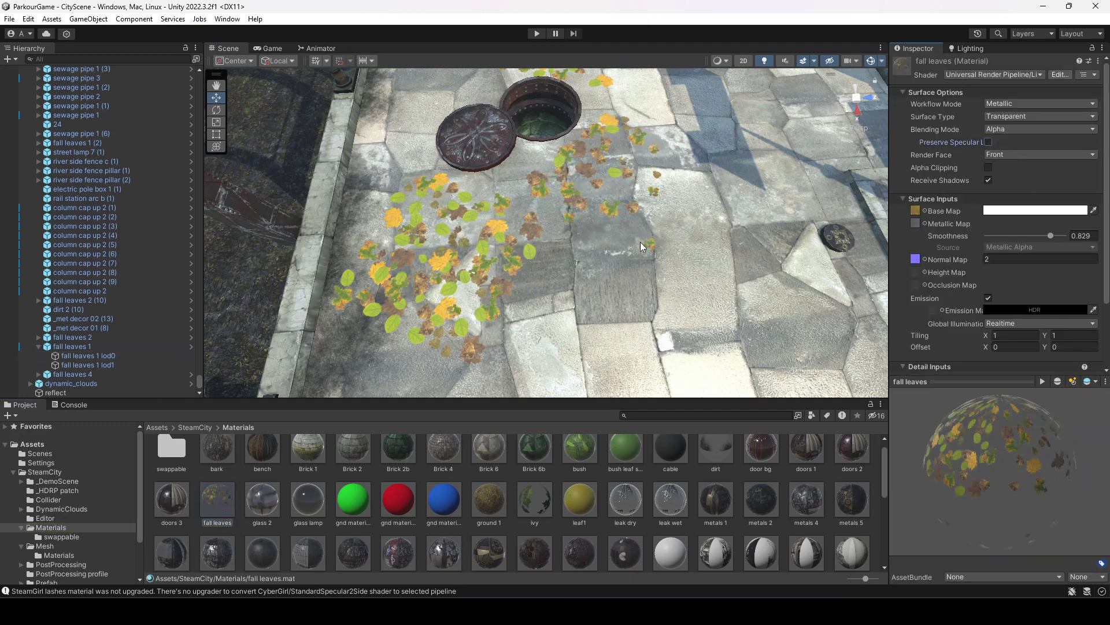
Step: Find the tree with opaque yellow foliage near the railway tracks and select its tree 2 lod0 mesh
right_drag(681, 296, 532, 147)
right_drag(535, 280, 655, 195)
scroll(655, 194, up, 12)
right_drag(619, 231, 586, 213)
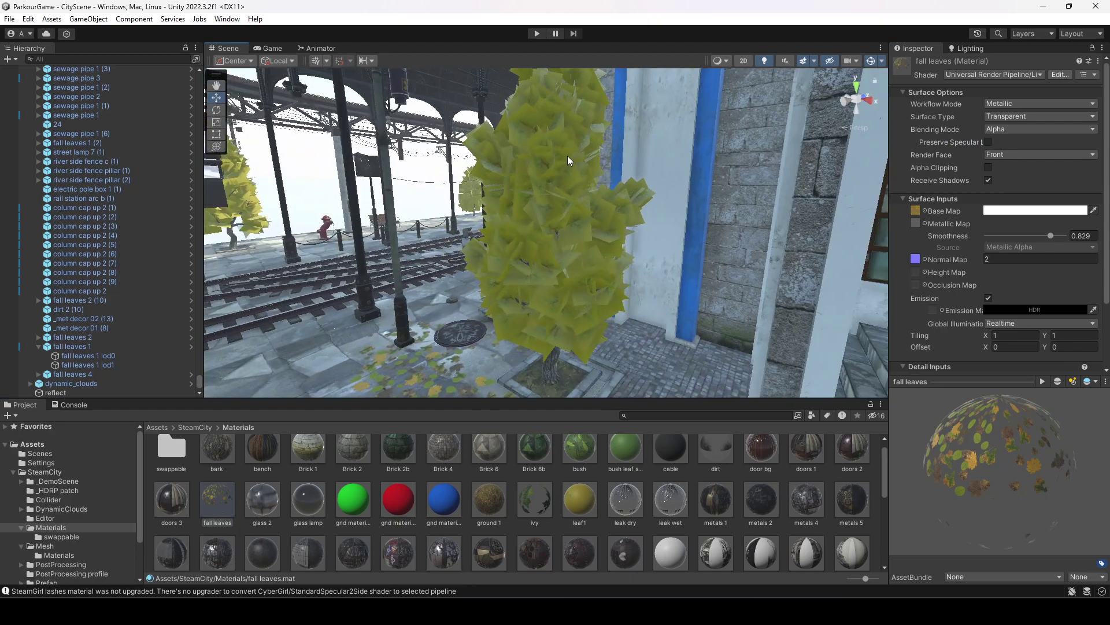
click(546, 183)
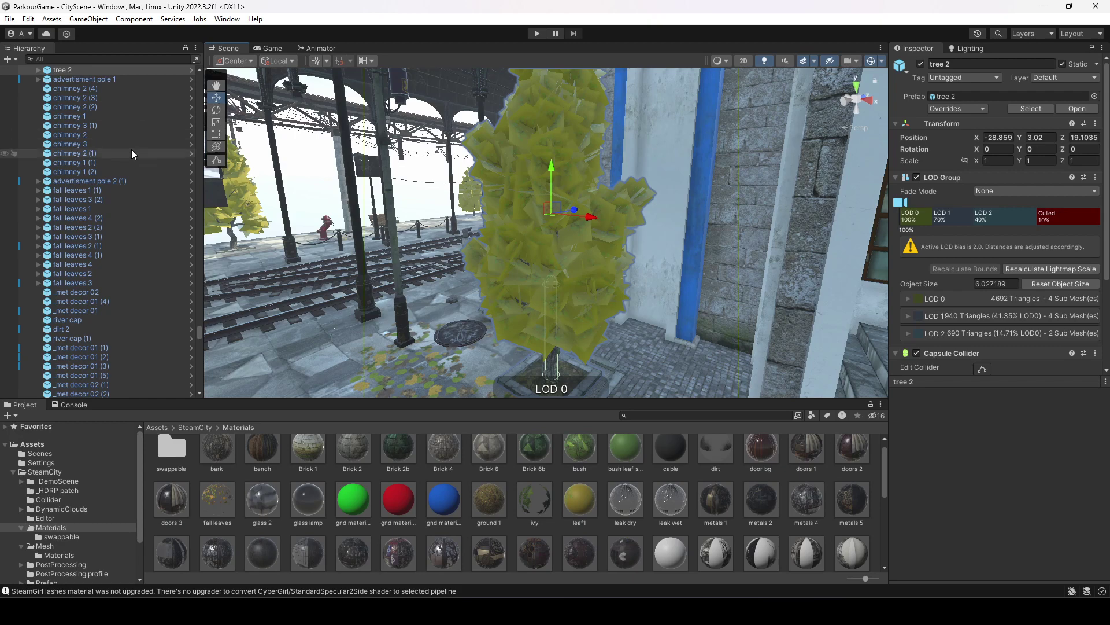
scroll(130, 146, up, 3)
click(38, 139)
click(89, 149)
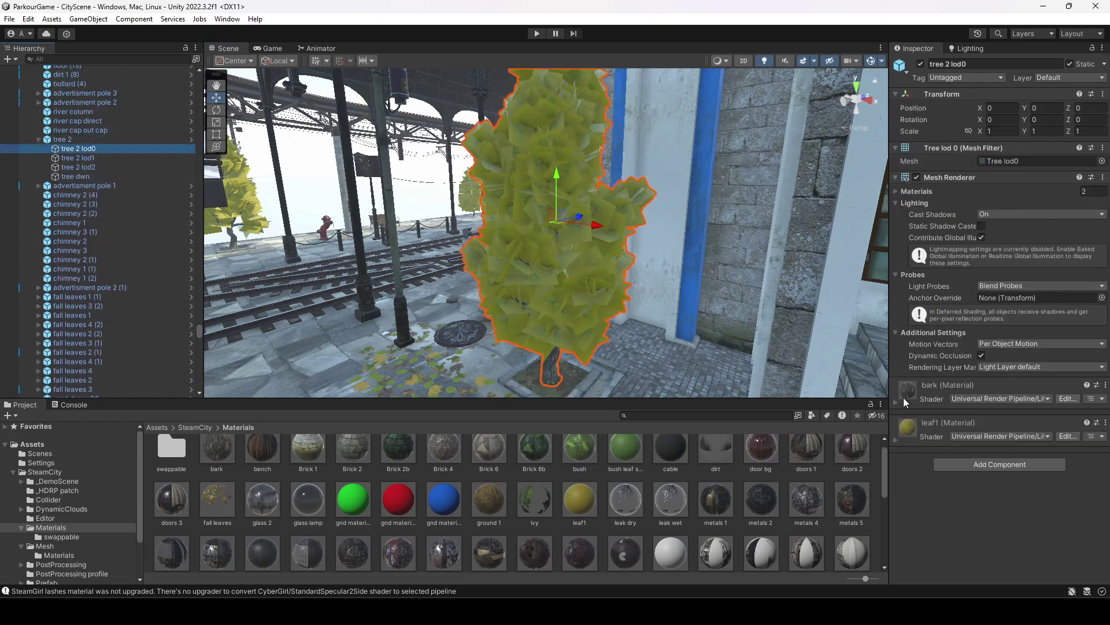
right_click(903, 397)
click(942, 439)
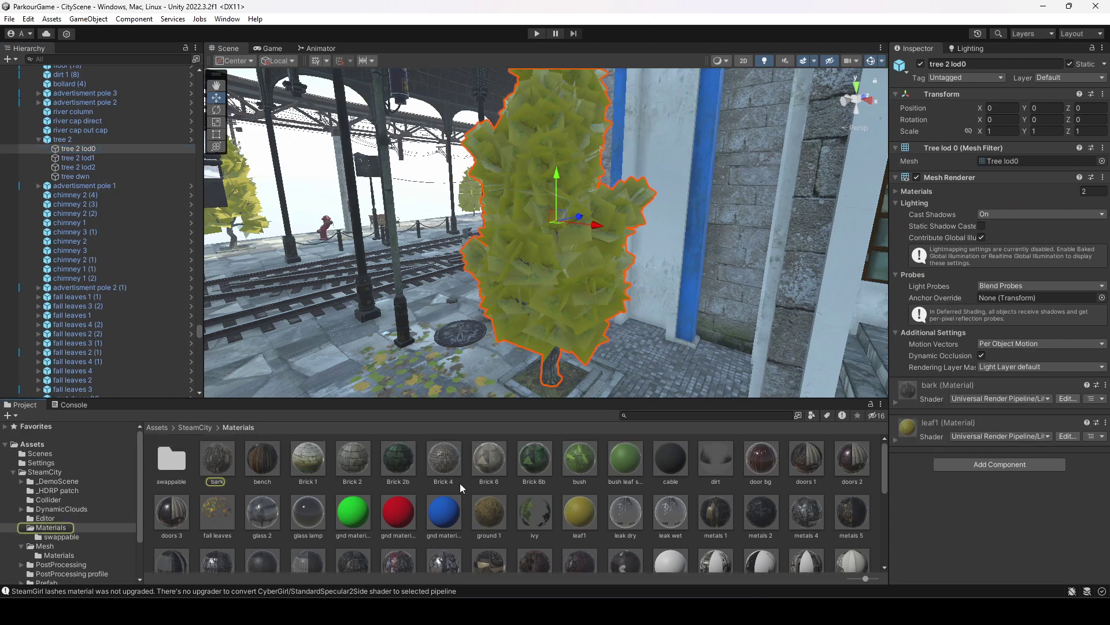
click(221, 460)
click(75, 149)
Step: Locate the tree's leaf1 material in the project, set its Surface Type to Transparent and turn off Preserve Specular Lighting
right_click(907, 436)
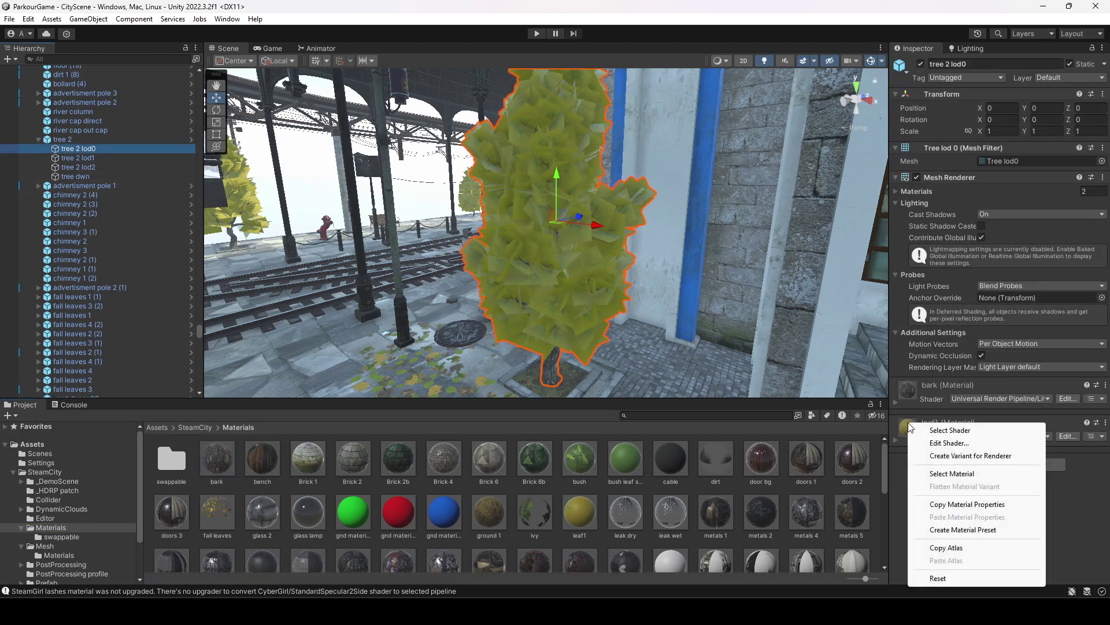
click(948, 473)
click(589, 504)
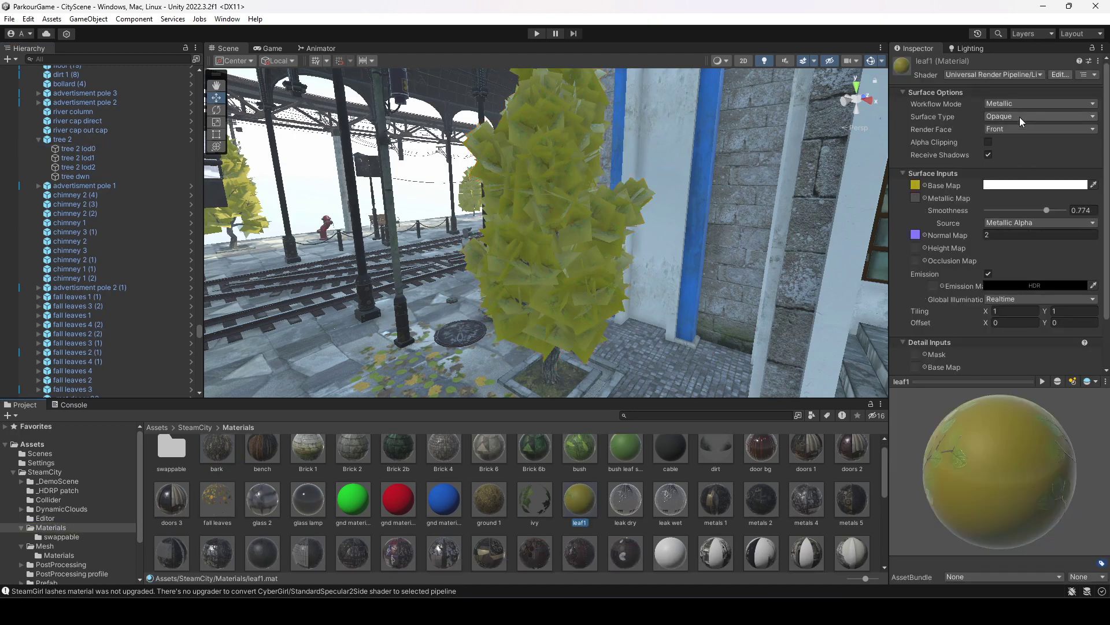
click(1019, 117)
click(1029, 142)
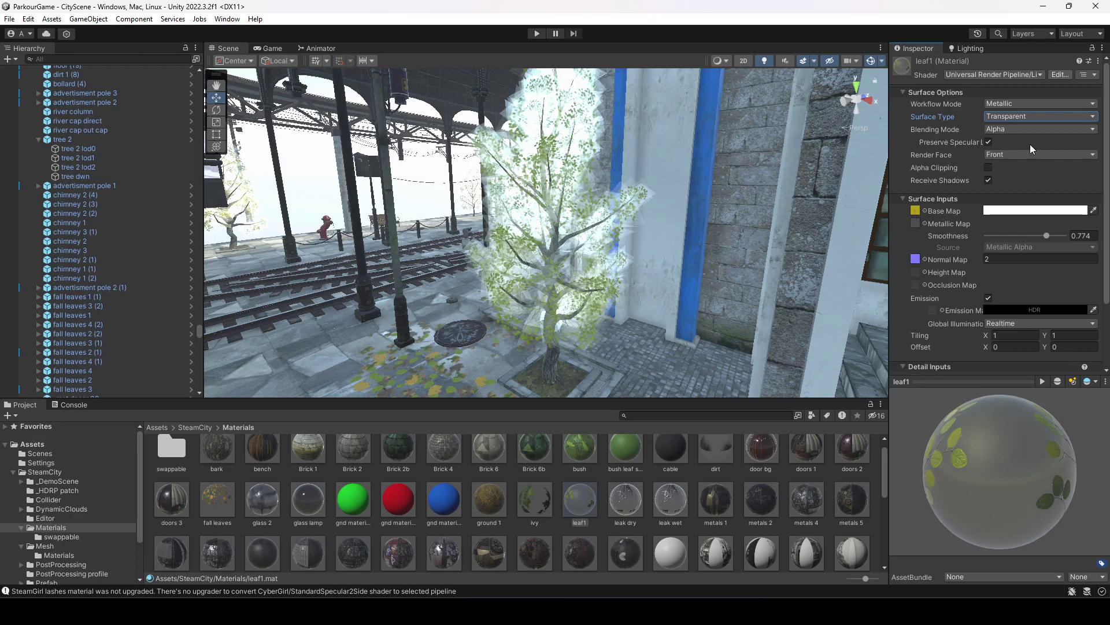
click(989, 142)
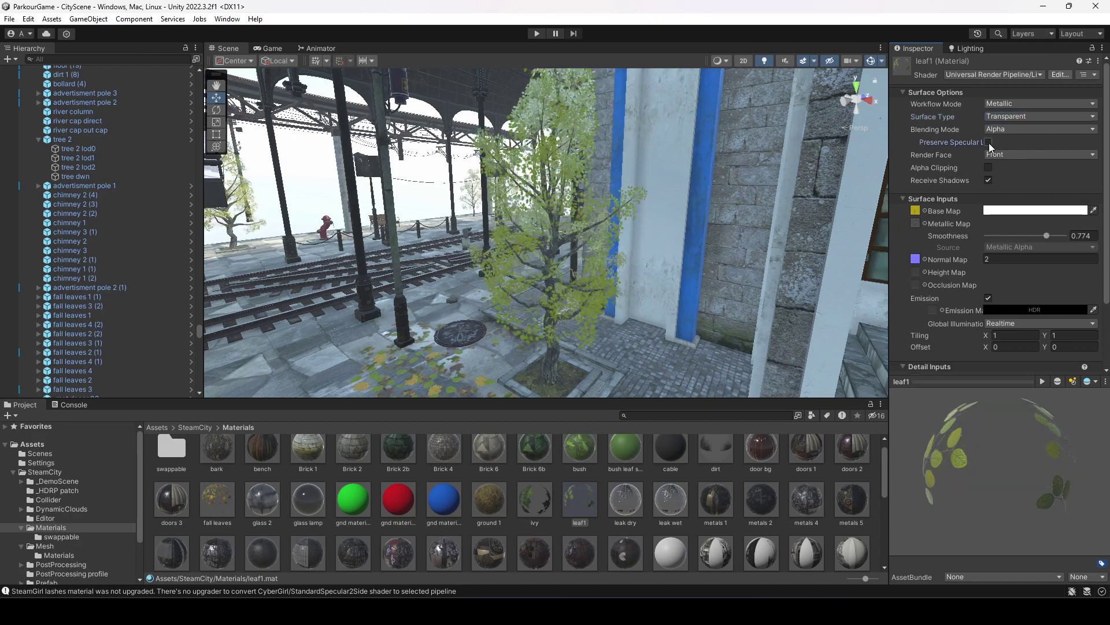
Step: Examine the city's materials around the canal, the archways and the plaza with benches for remaining problems
right_drag(741, 204, 713, 328)
key(w)
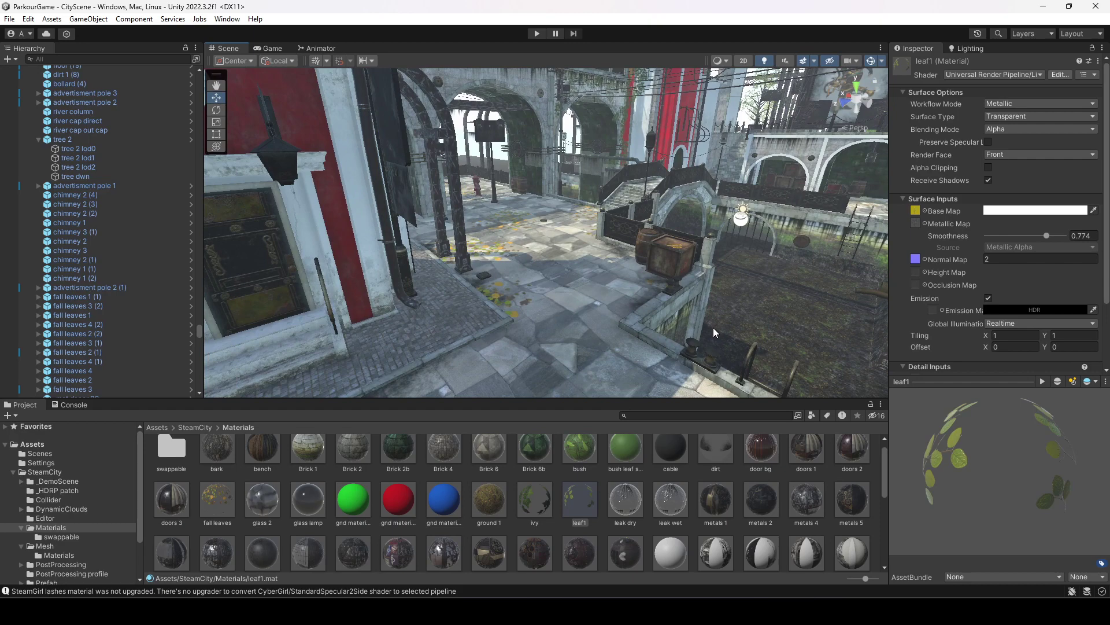
right_drag(701, 320, 543, 289)
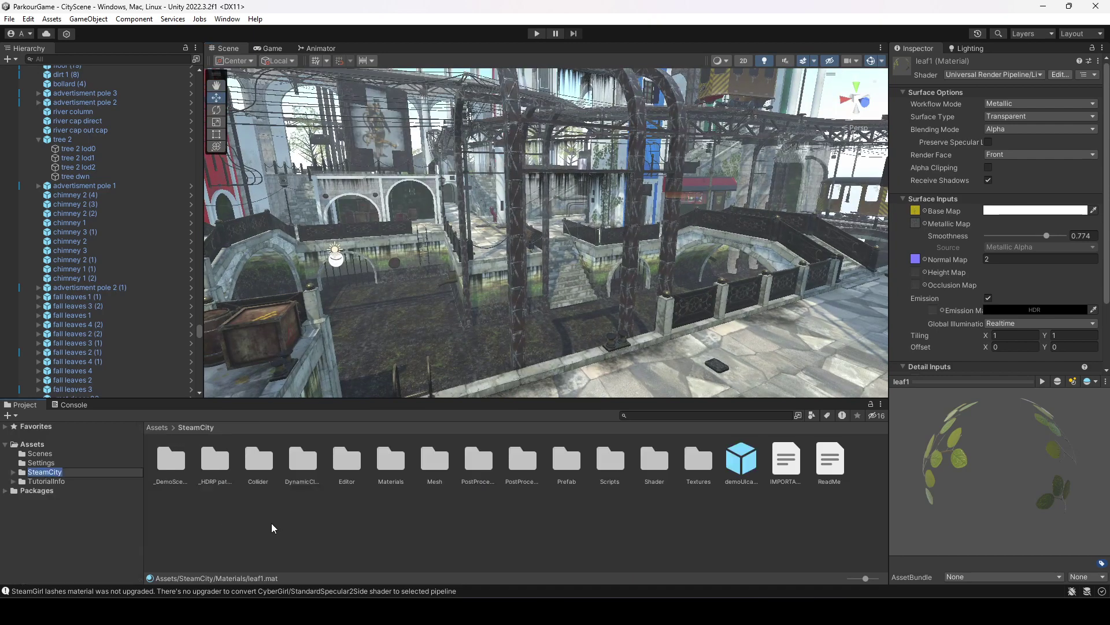
click(272, 524)
right_drag(643, 288, 726, 358)
right_drag(492, 317, 557, 282)
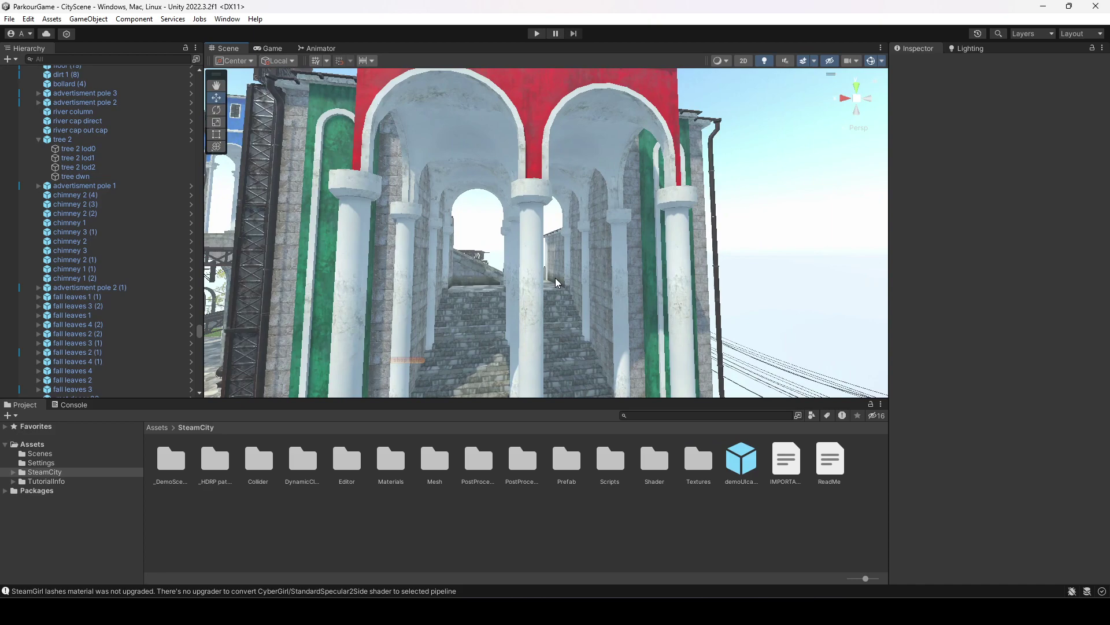
right_drag(557, 282, 398, 282)
right_drag(464, 259, 535, 277)
scroll(473, 289, down, 4)
scroll(535, 276, up, 5)
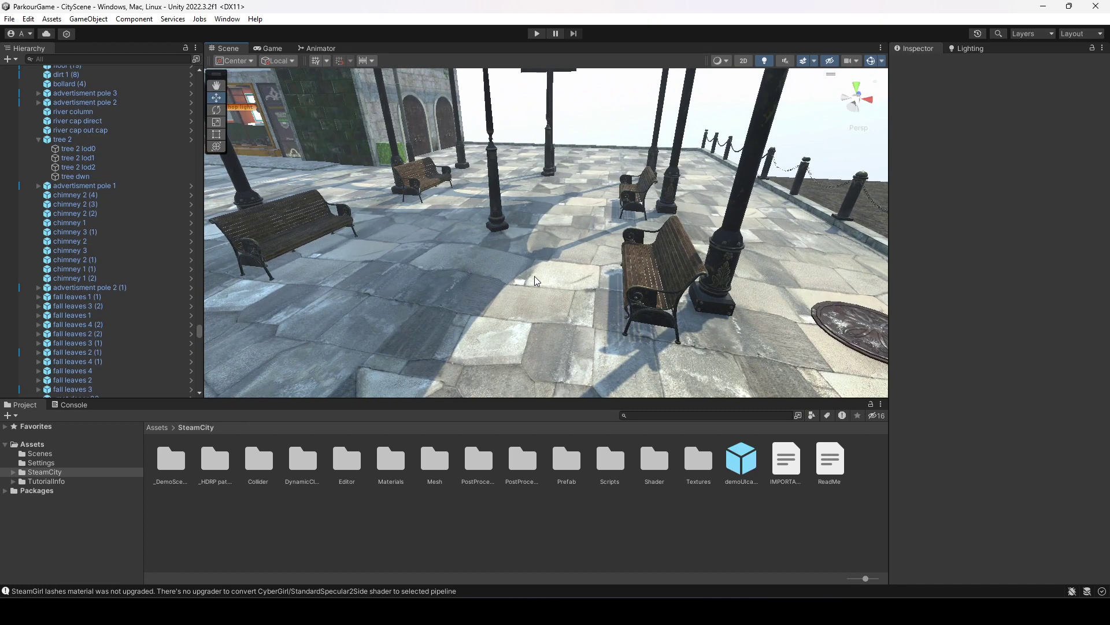